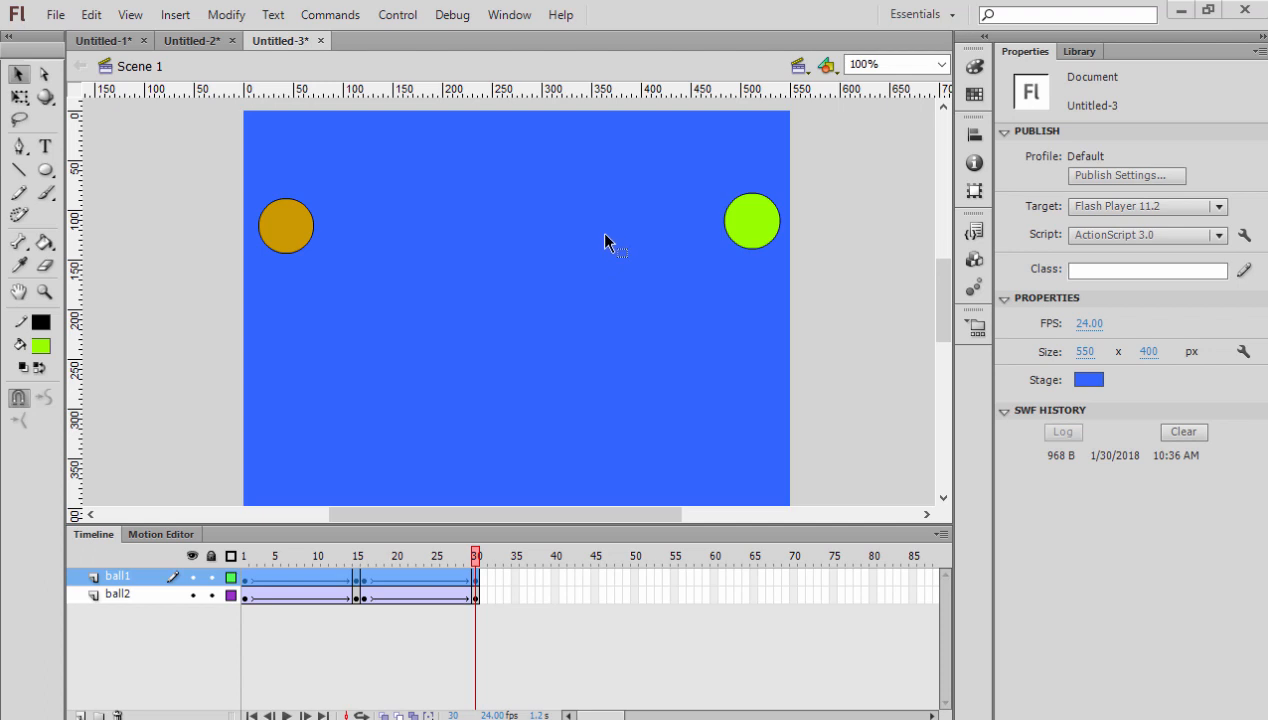
# - Play the two-ball animation on the timeline, test it as a movie and close the test window
pyautogui.press('Return')
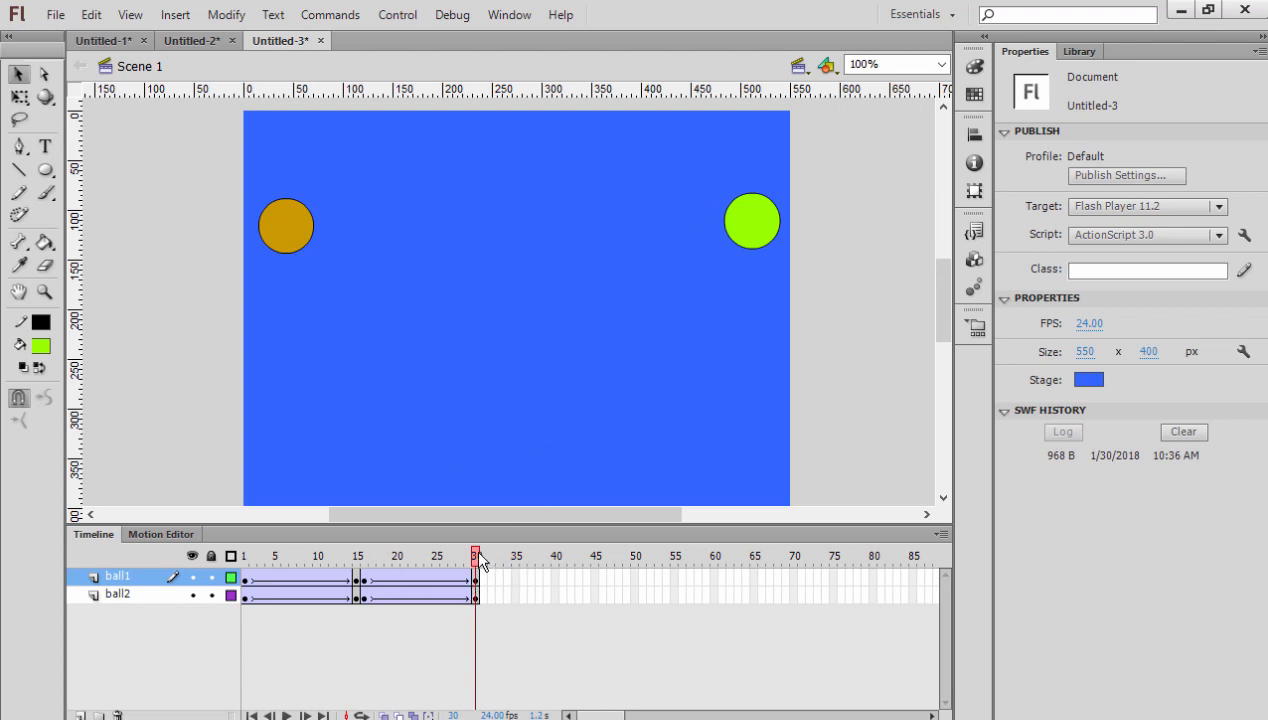
pyautogui.hotkey('ctrl', 'Return')
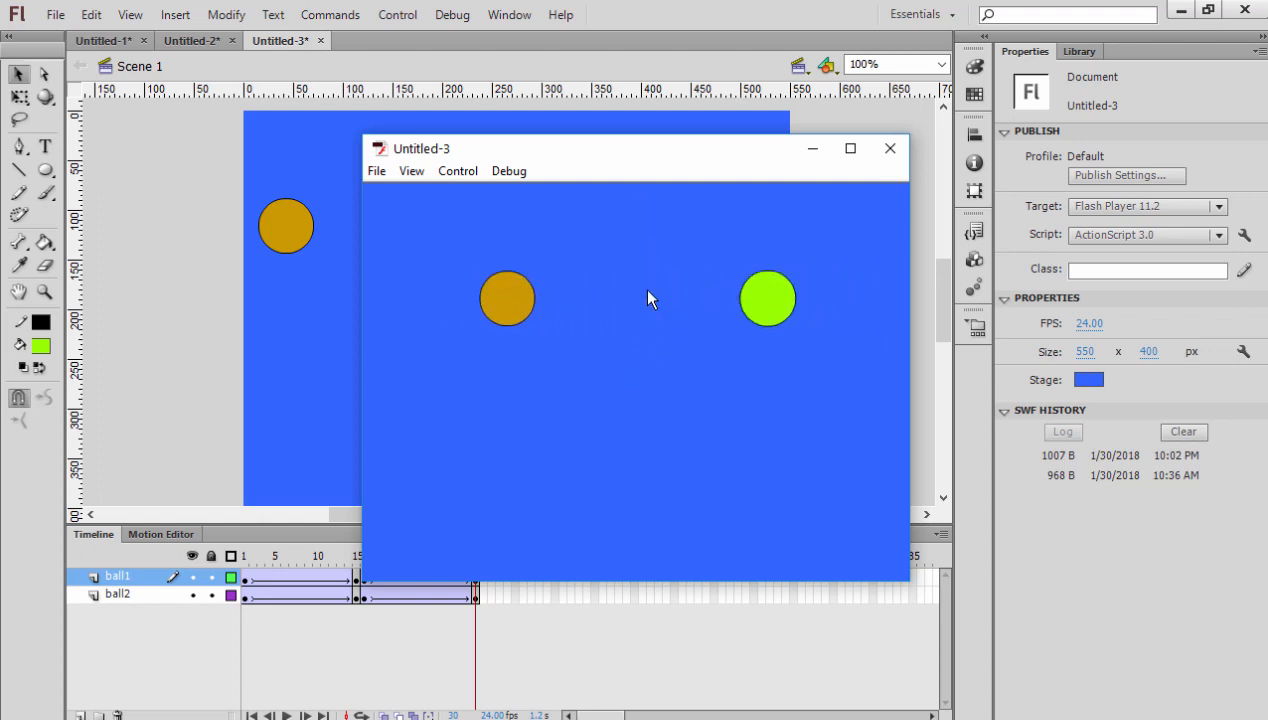
pyautogui.click(890, 149)
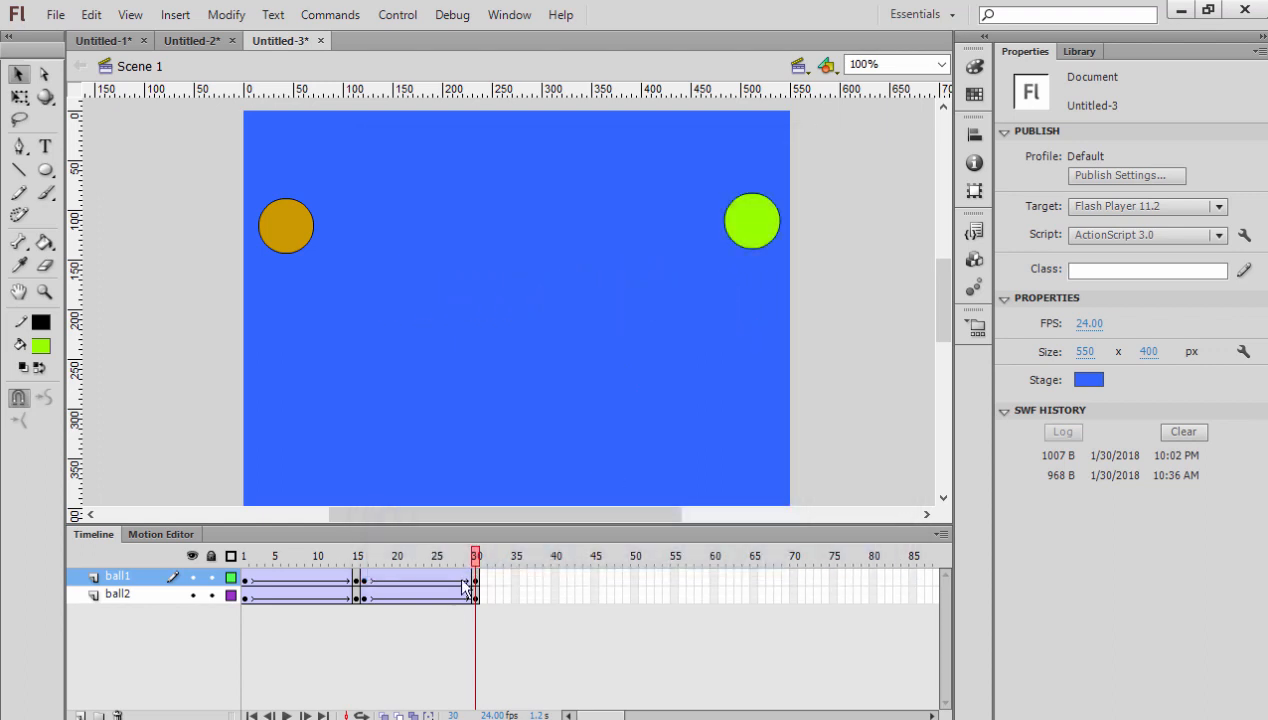
# - Scrub the timeline between frames 13 and 30 to examine how the ball1 and ball2 layers are animated
pyautogui.moveTo(475, 557); pyautogui.dragTo(340, 556)
pyautogui.click(130, 596)
pyautogui.click(130, 579)
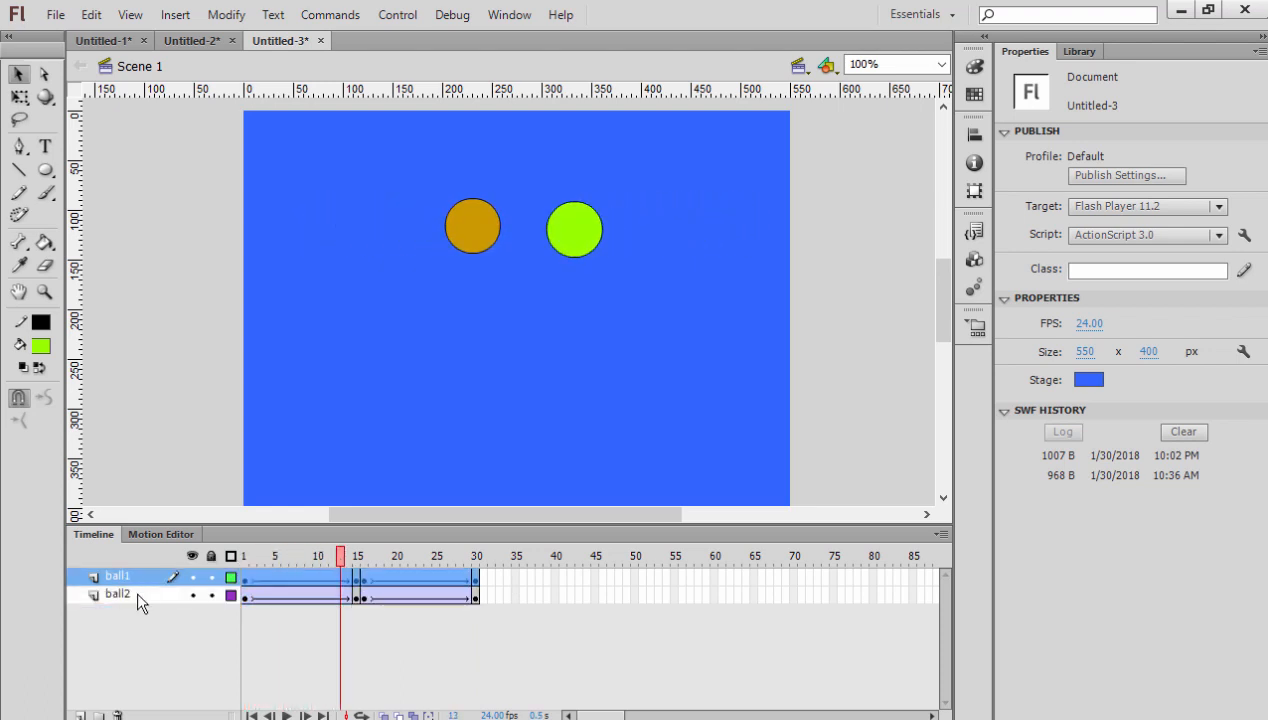
pyautogui.click(137, 596)
pyautogui.click(137, 581)
pyautogui.click(138, 590)
pyautogui.moveTo(341, 563); pyautogui.dragTo(477, 561)
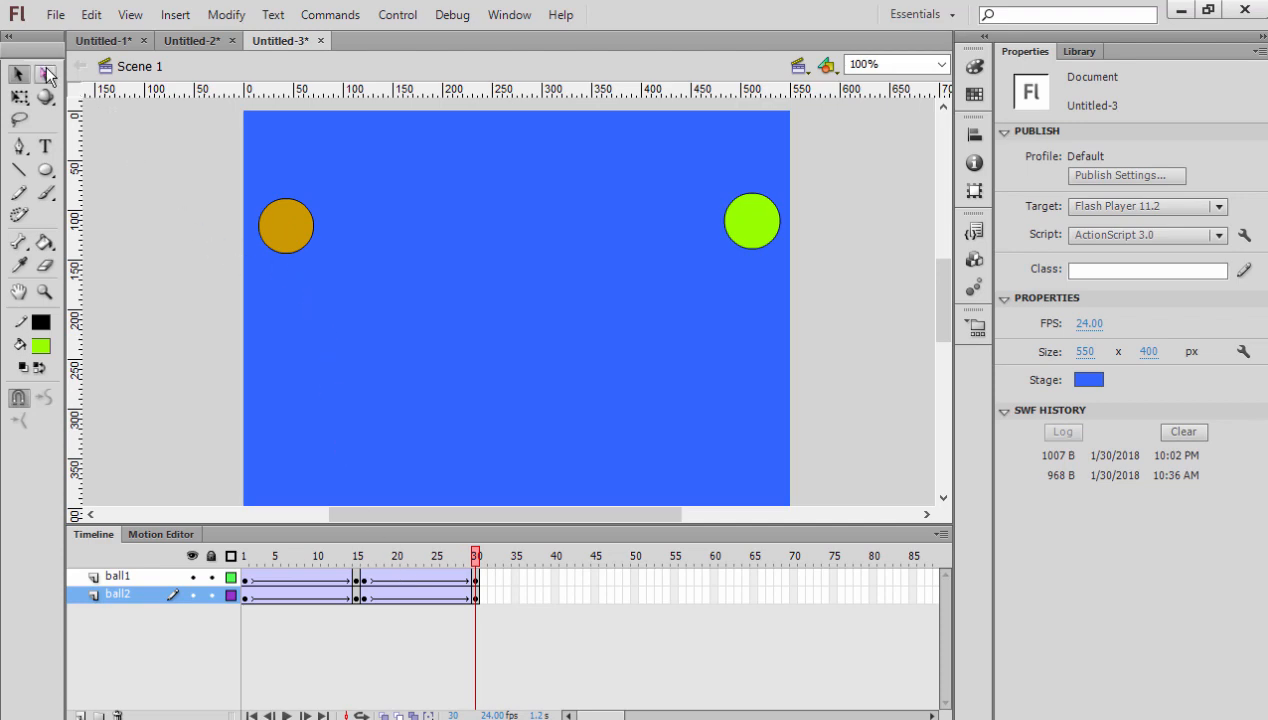
# - Create a new ActionScript 3.0 document with a 550 x 400 px stage
pyautogui.click(55, 14)
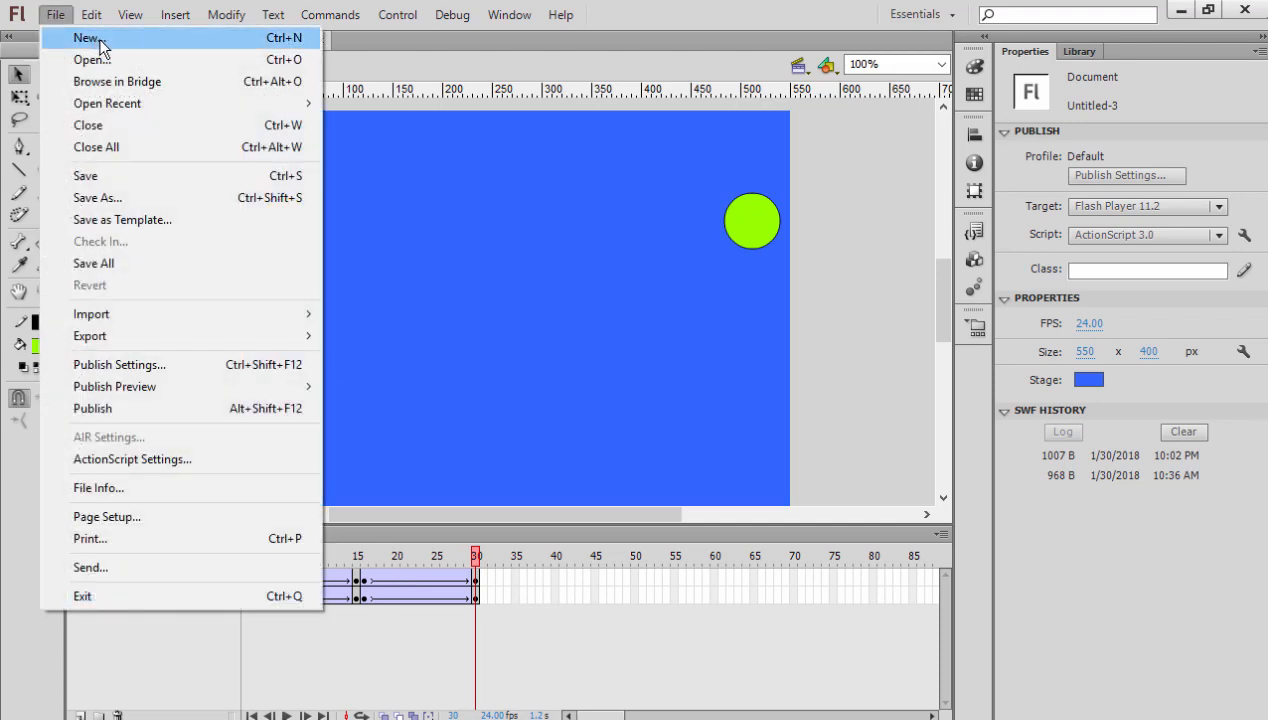
pyautogui.click(116, 40)
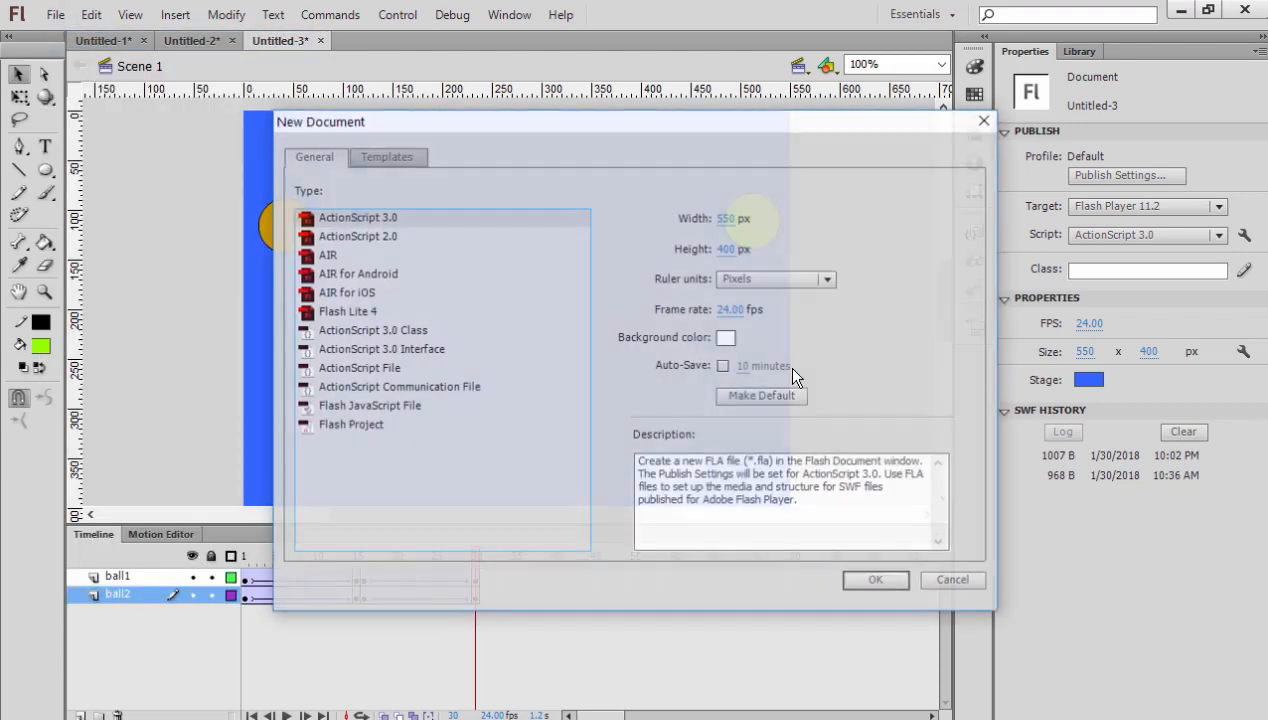
pyautogui.click(860, 578)
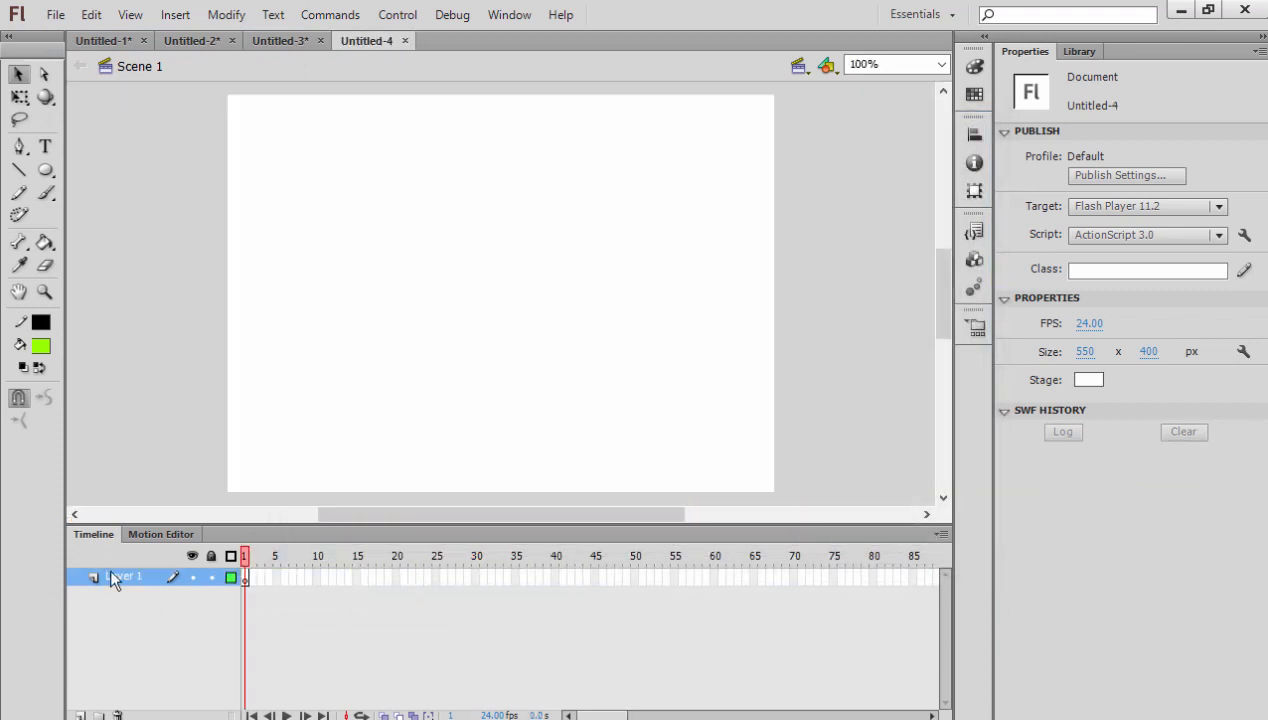
# - Rename the document's only layer BALL1 and set the stage colour to olive
pyautogui.doubleClick(111, 577)
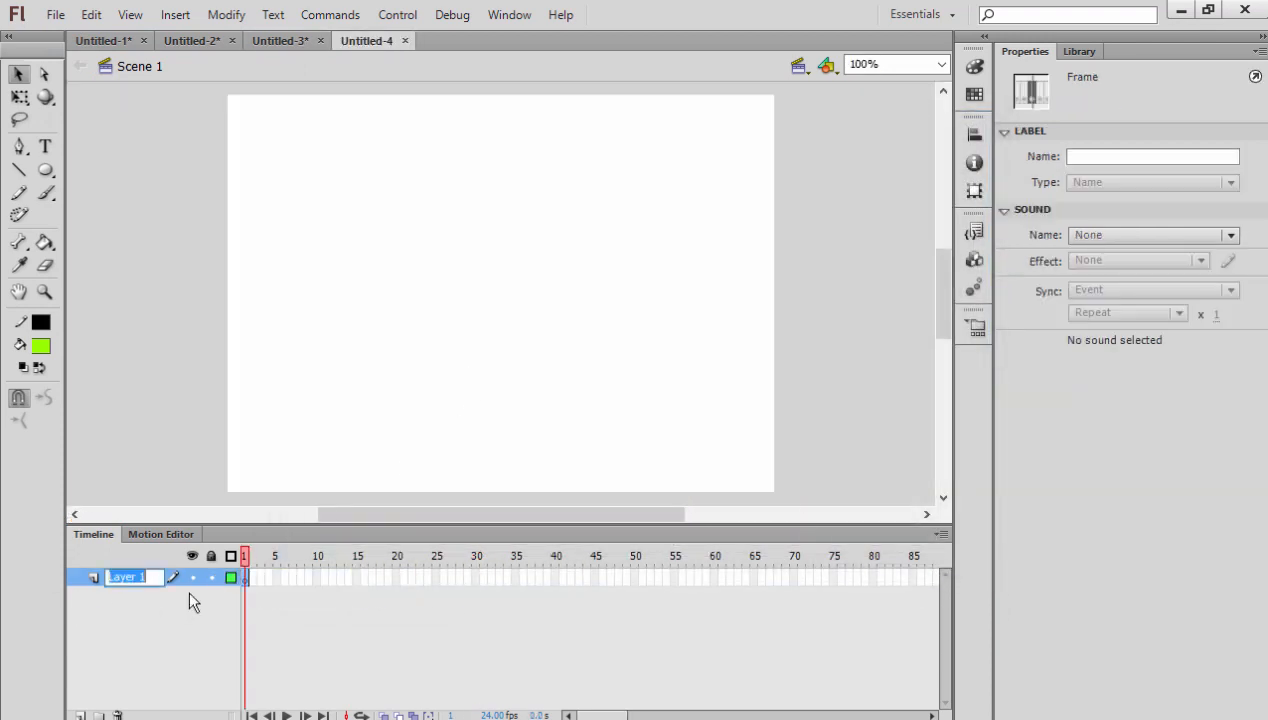
pyautogui.write('BALL')
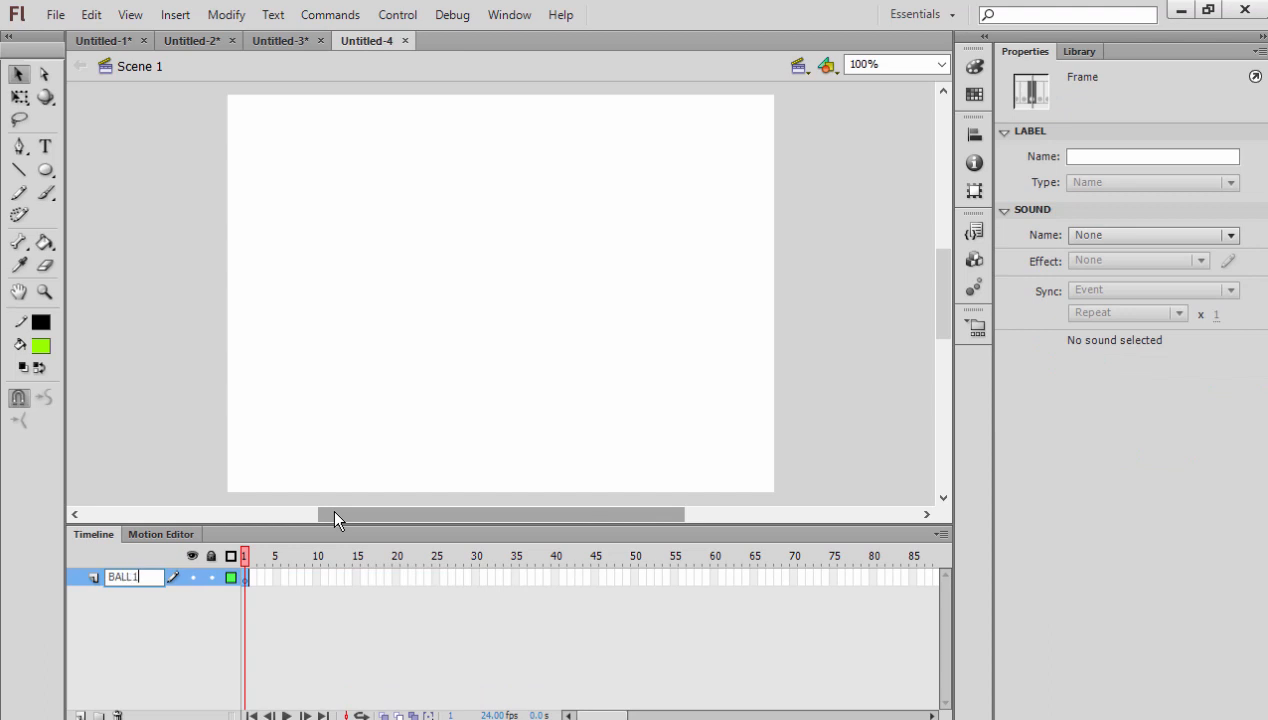
pyautogui.click(331, 506)
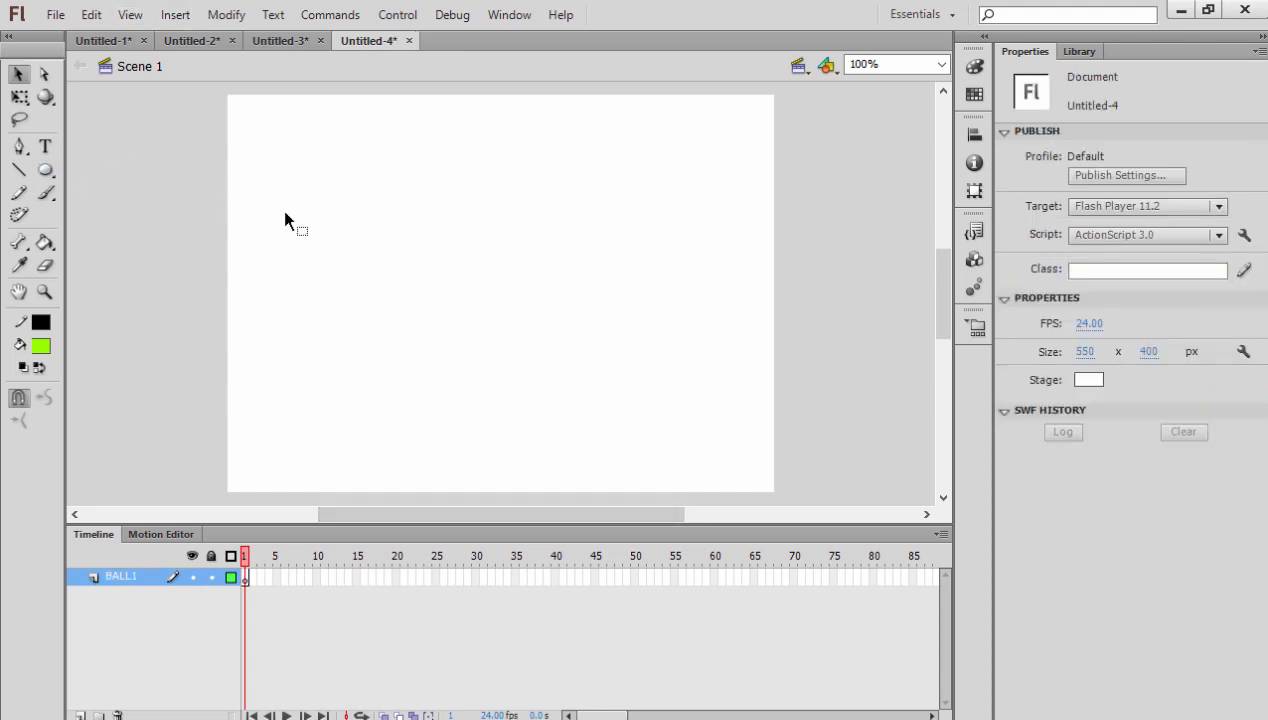
pyautogui.click(1084, 385)
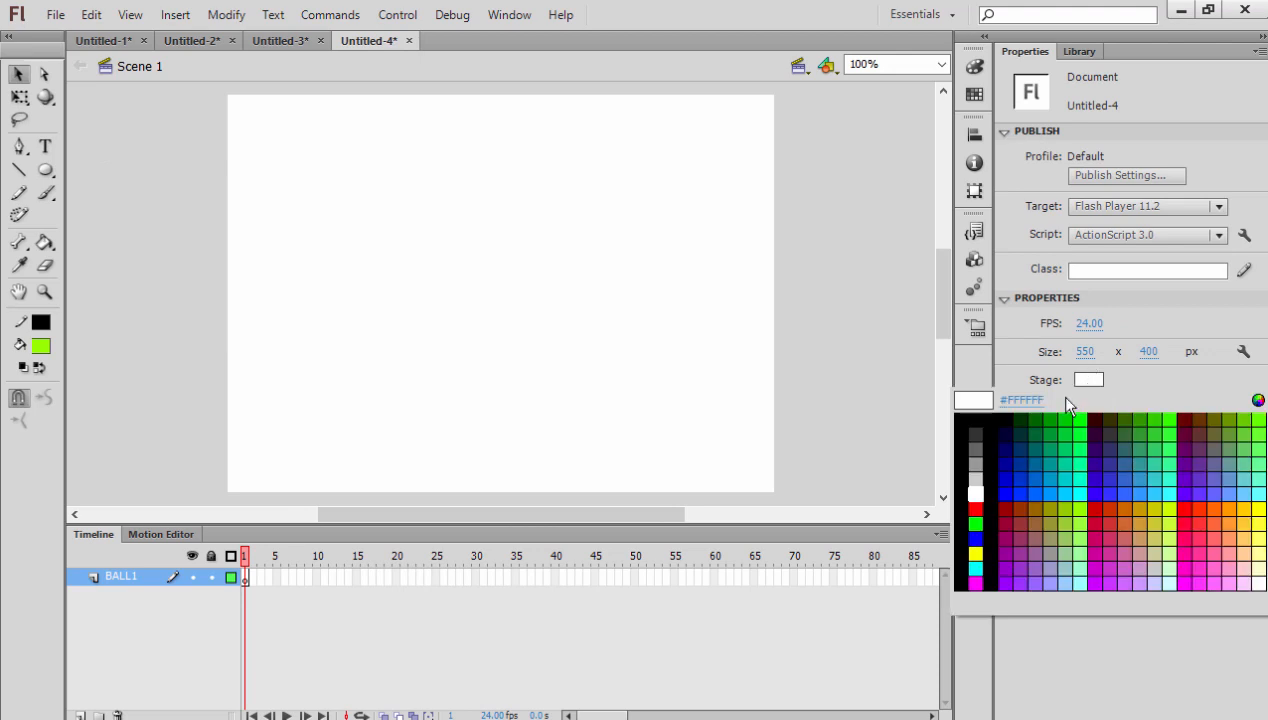
pyautogui.click(1045, 511)
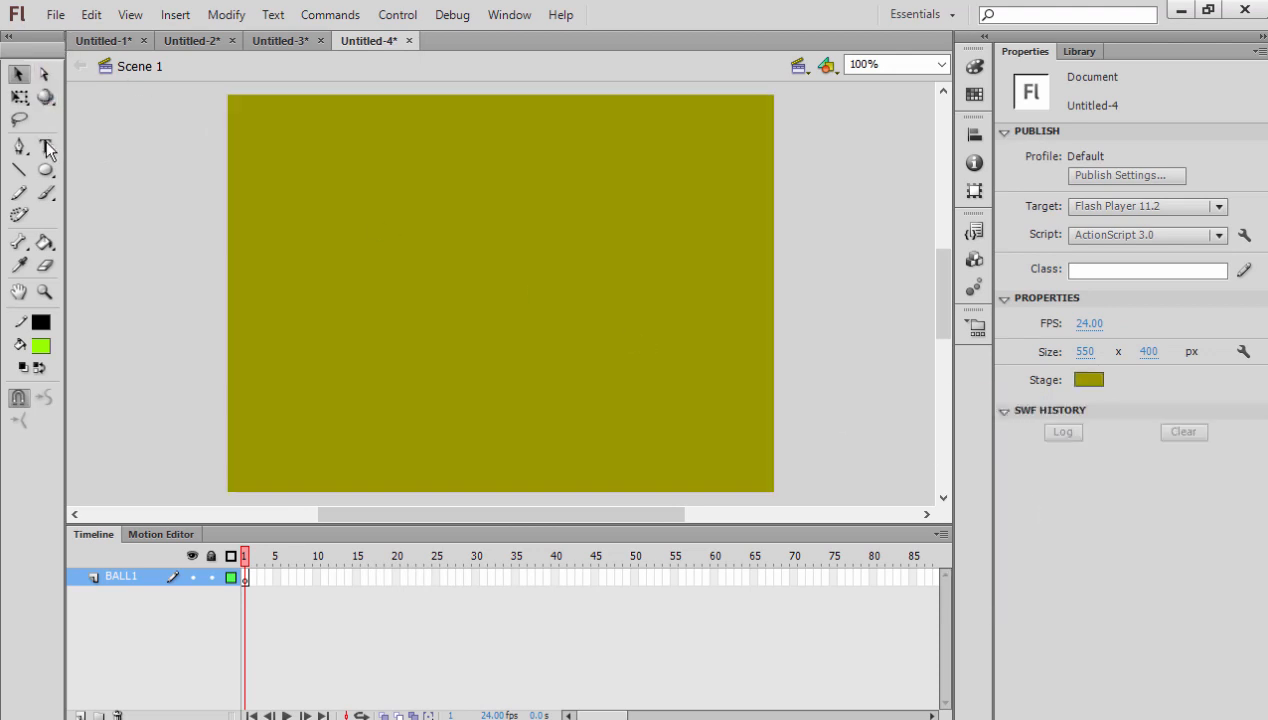
# - Draw a pink-filled, black-outlined circle about 66 px in diameter near the stage's upper-left corner with the Oval tool
pyautogui.moveTo(45, 170); pyautogui.dragTo(134, 192)
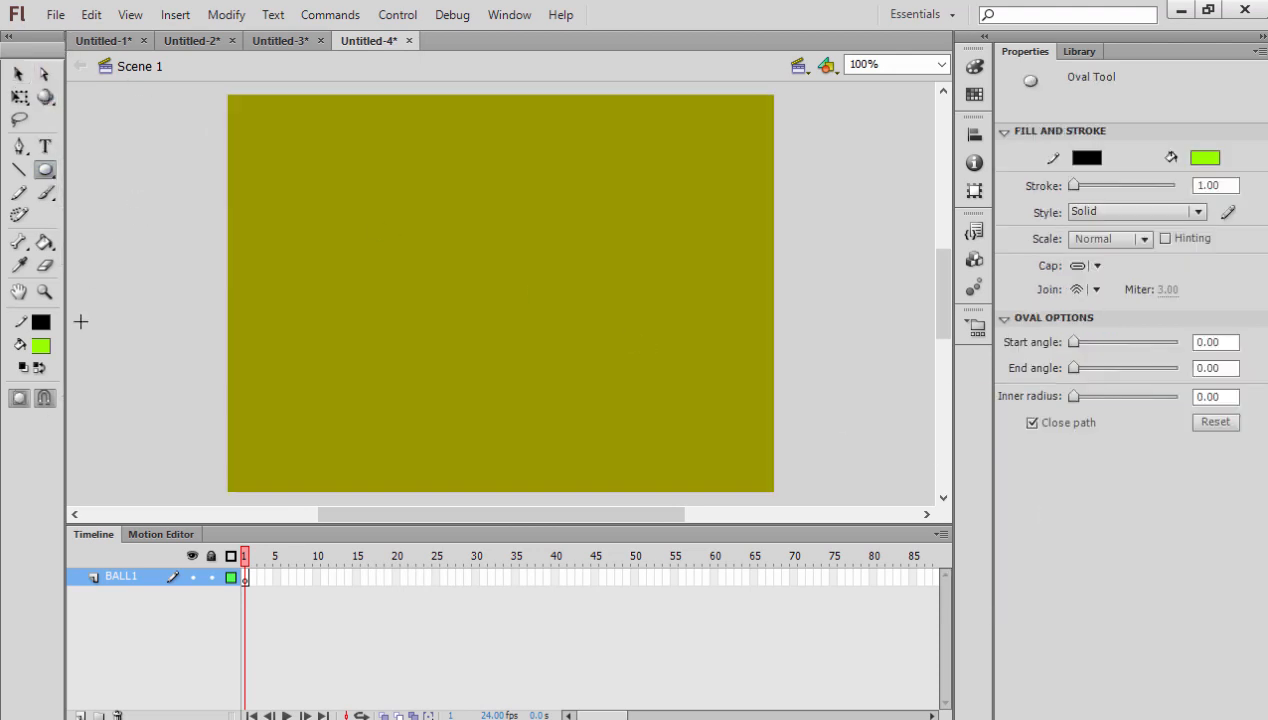
pyautogui.click(39, 348)
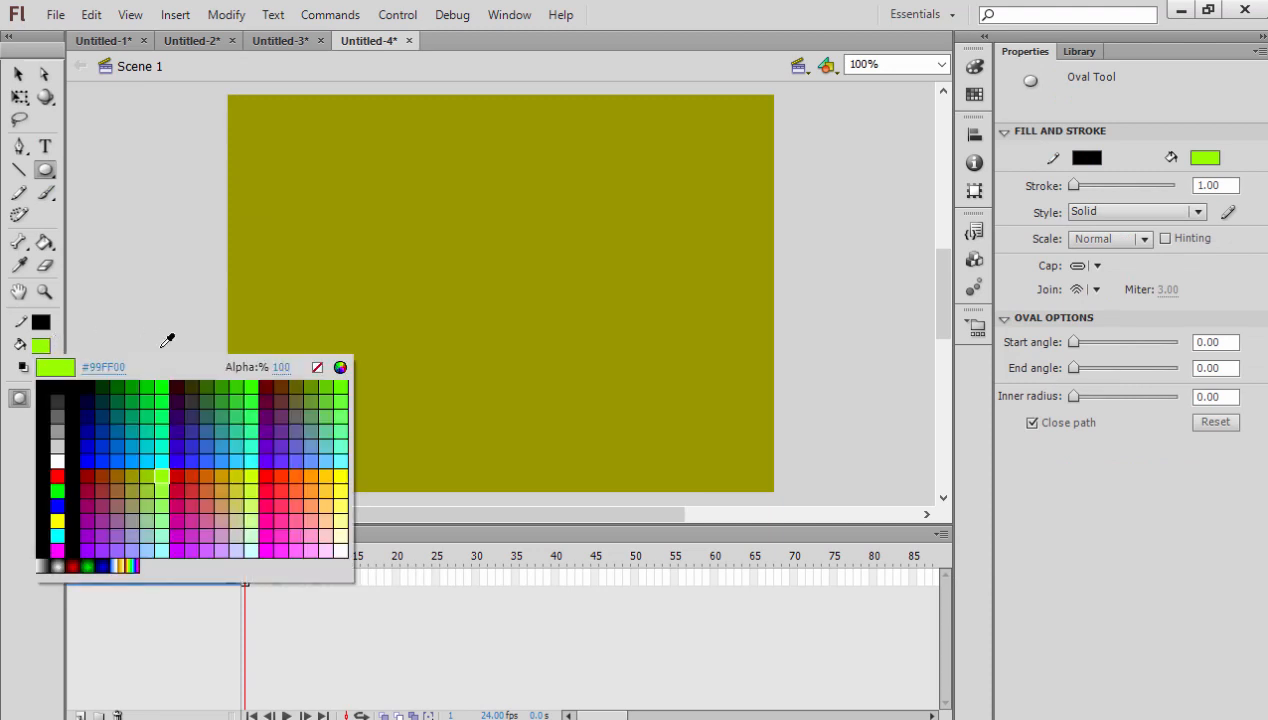
pyautogui.click(187, 500)
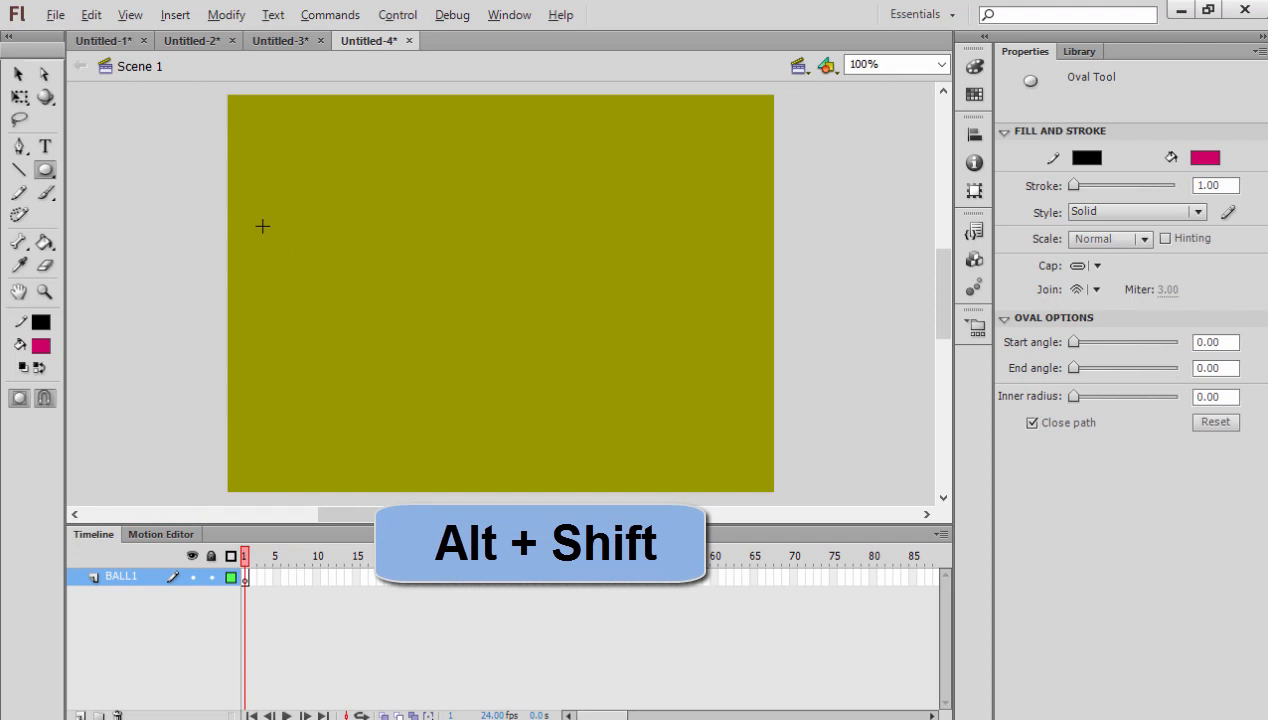
pyautogui.moveTo(311, 234); pyautogui.dragTo(311, 235)
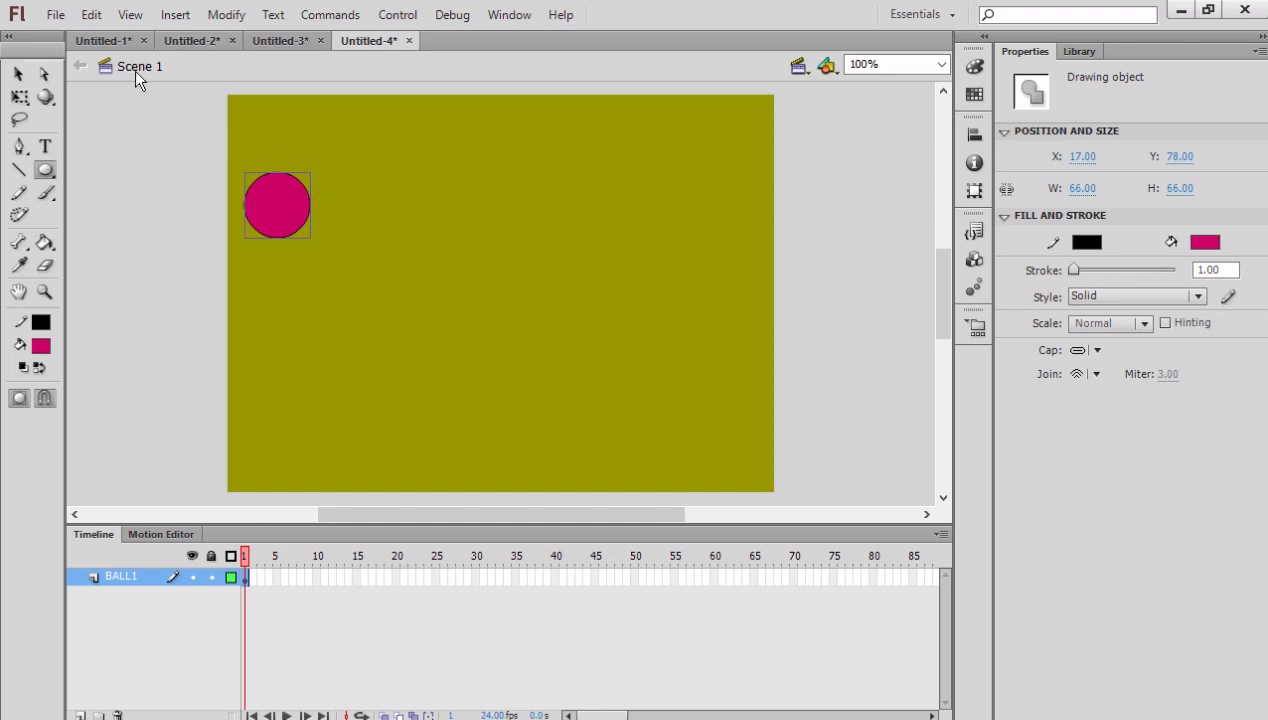
# - Convert the pink circle to a movie clip symbol named BALL1 and show it in the library
pyautogui.click(18, 74)
pyautogui.moveTo(198, 318); pyautogui.dragTo(200, 320)
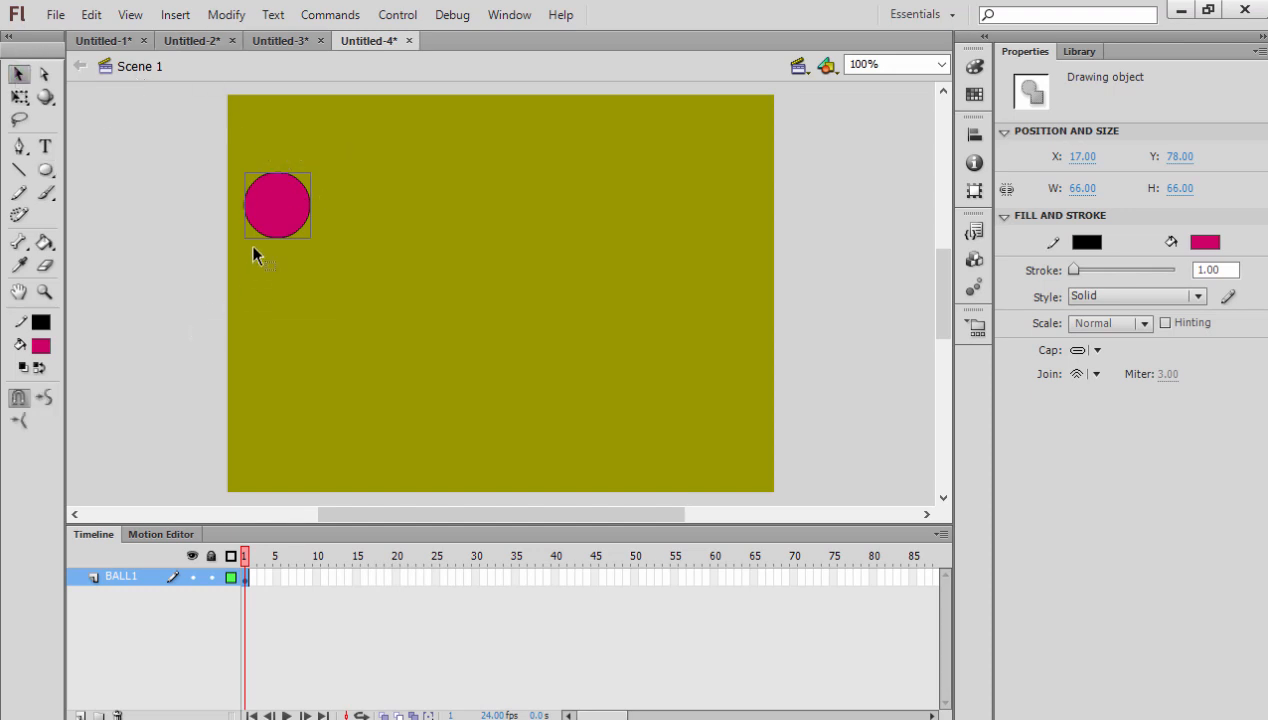
pyautogui.rightClick(270, 213)
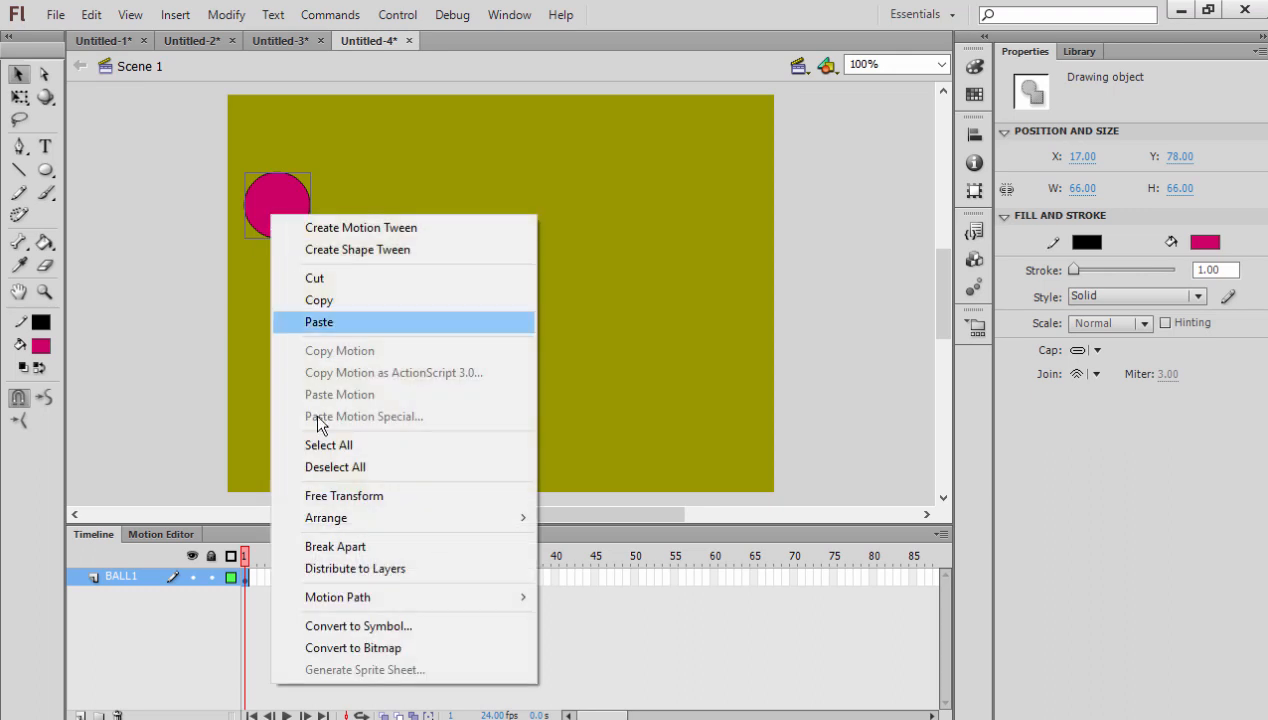
pyautogui.click(378, 628)
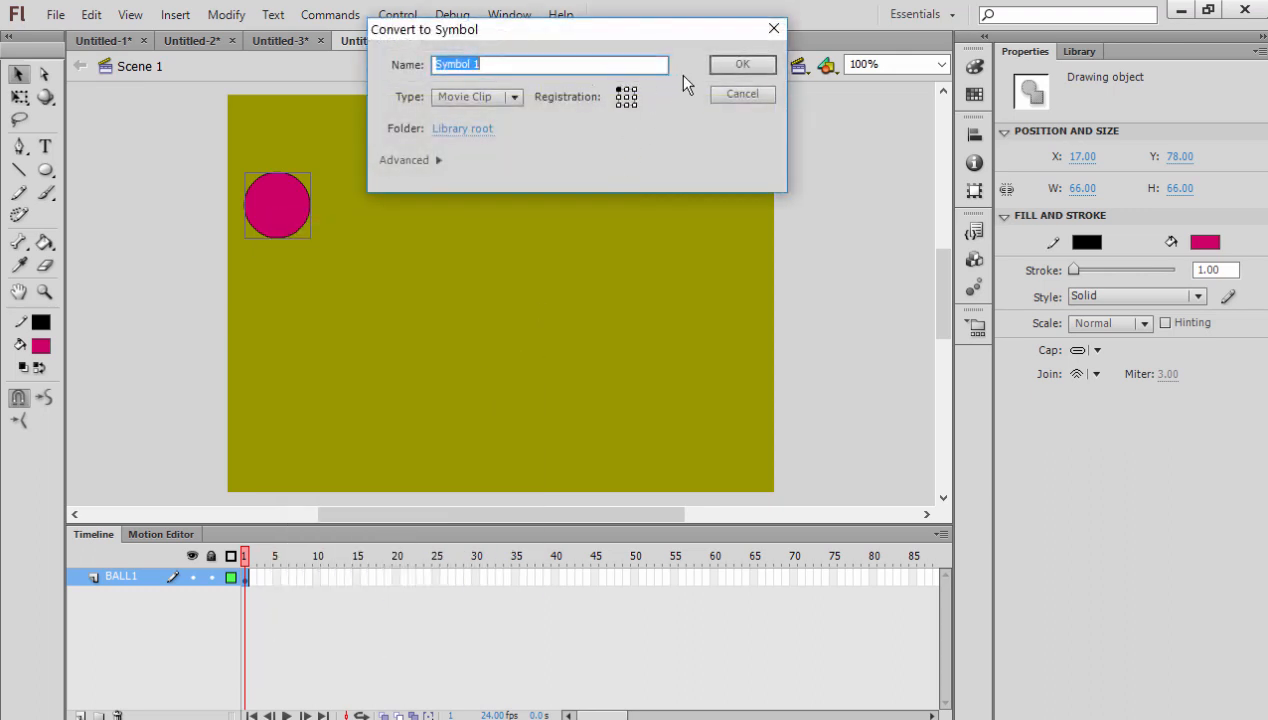
pyautogui.write('BA')
pyautogui.write('LL2')
pyautogui.press('BackSpace')
pyautogui.write('1')
pyautogui.click(731, 62)
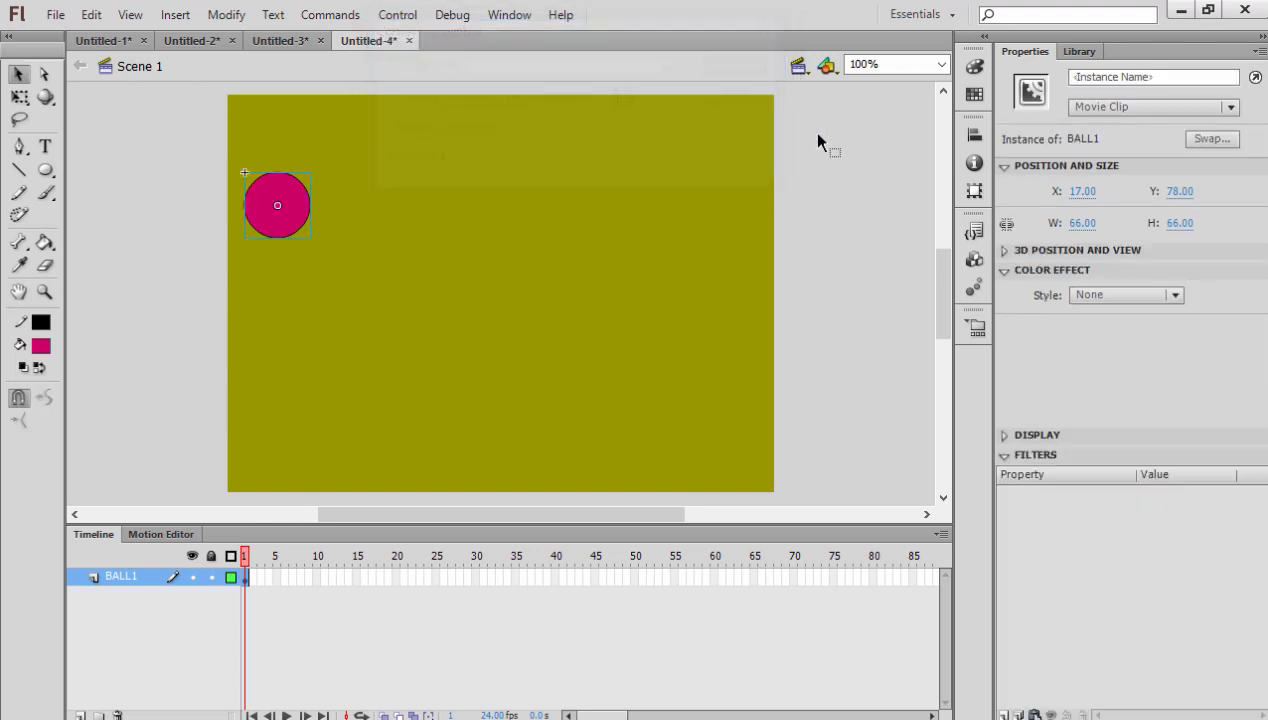
pyautogui.click(1080, 52)
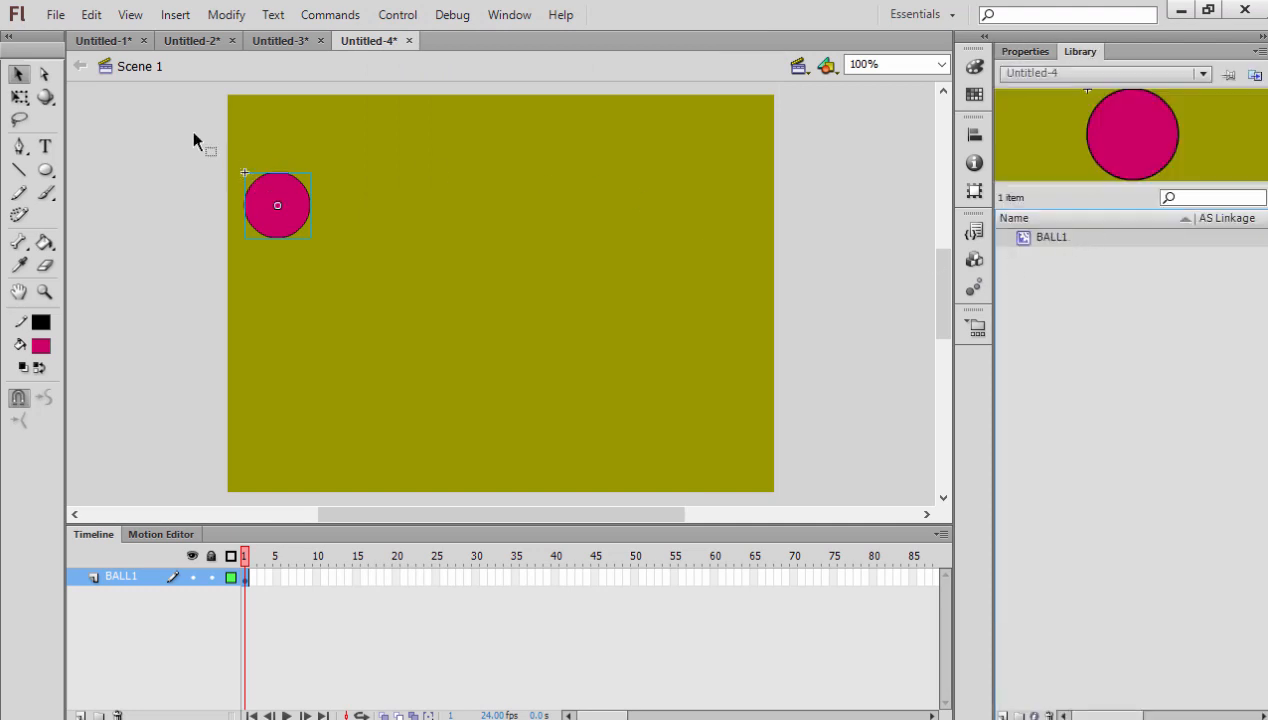
# - Insert a keyframe at frame 15 of the BALL1 layer
pyautogui.click(357, 578)
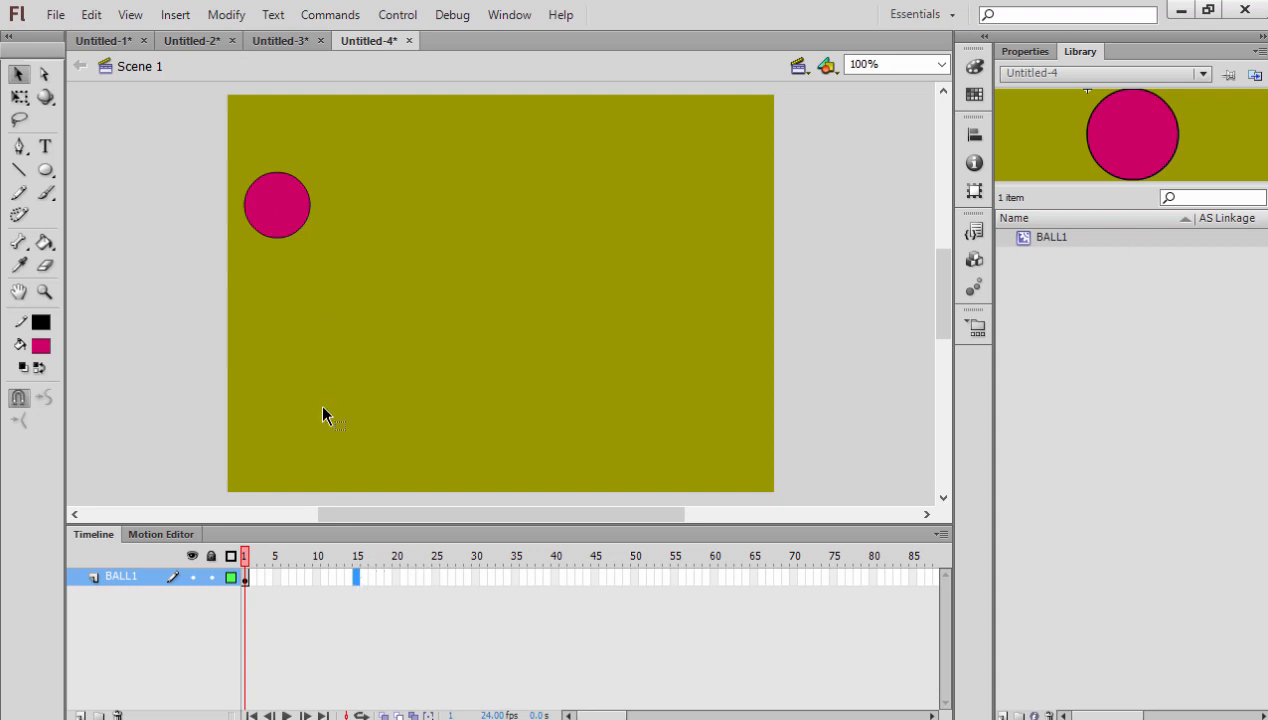
pyautogui.rightClick(356, 578)
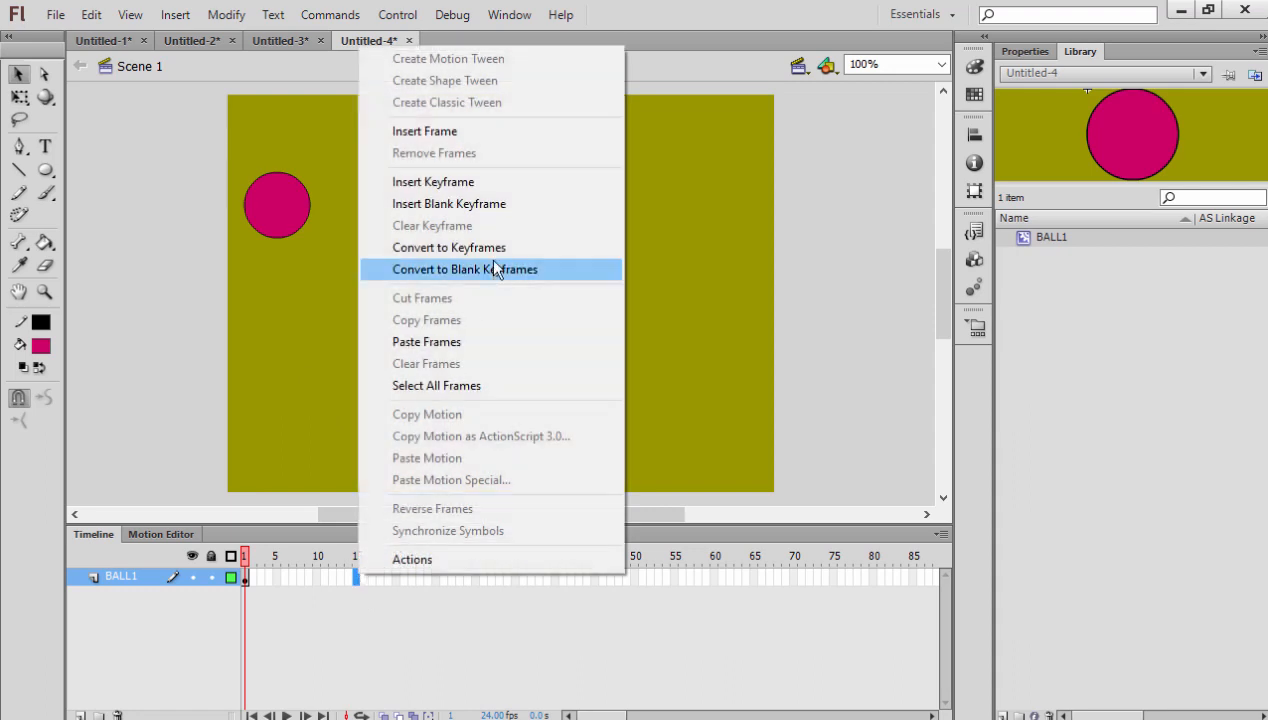
pyautogui.click(445, 183)
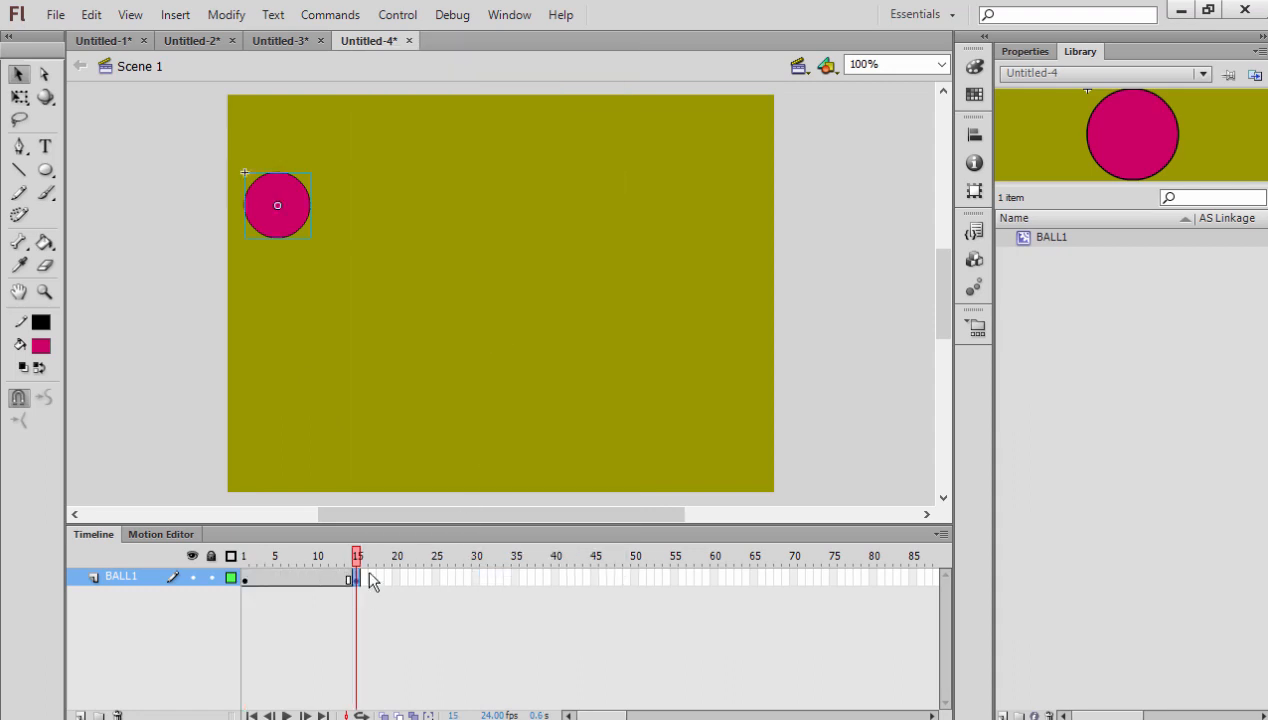
pyautogui.press('Return')
# - Show the rulers and move the ball at frame 15 horizontally until its centre is at about 245 px
pyautogui.click(133, 16)
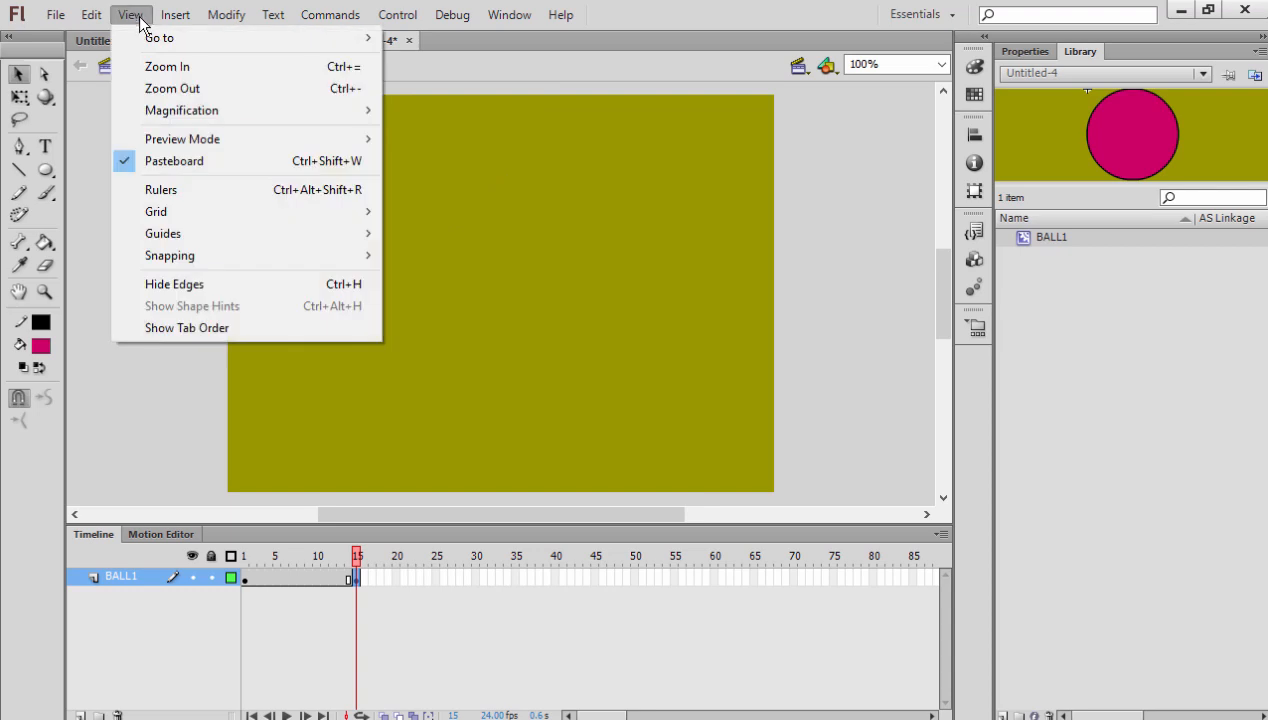
pyautogui.click(181, 190)
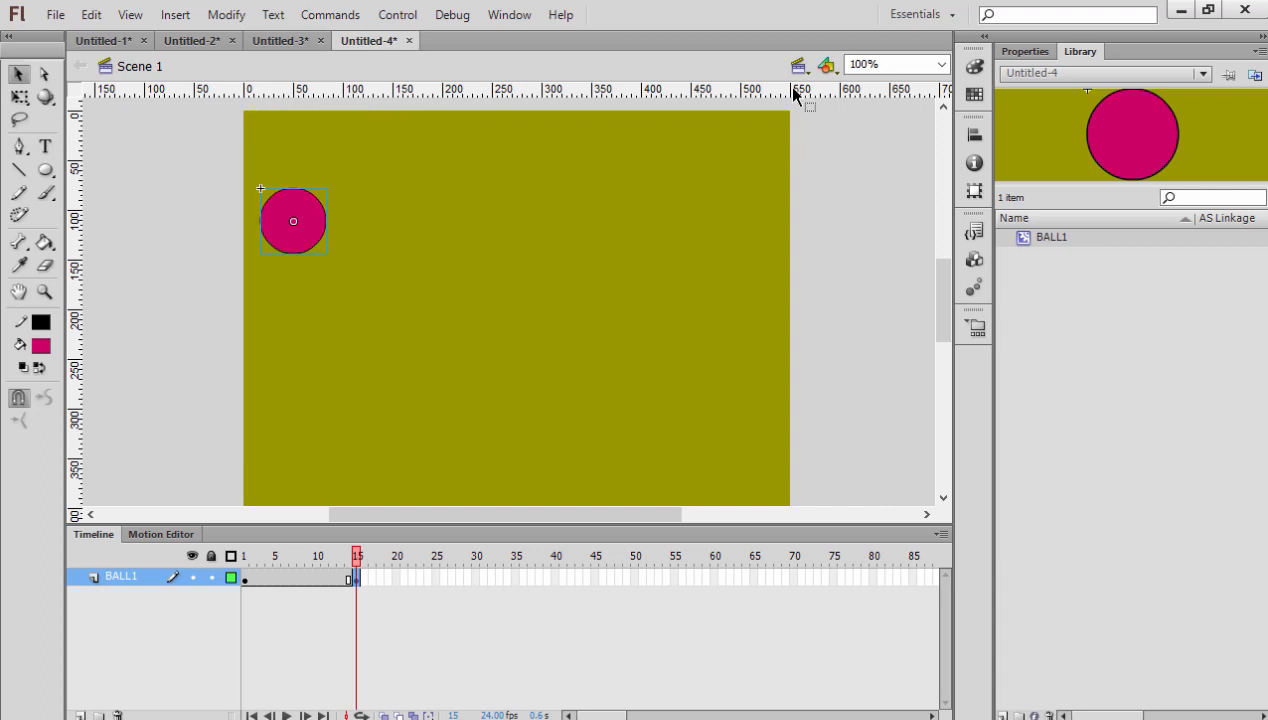
pyautogui.moveTo(322, 240); pyautogui.dragTo(510, 236)
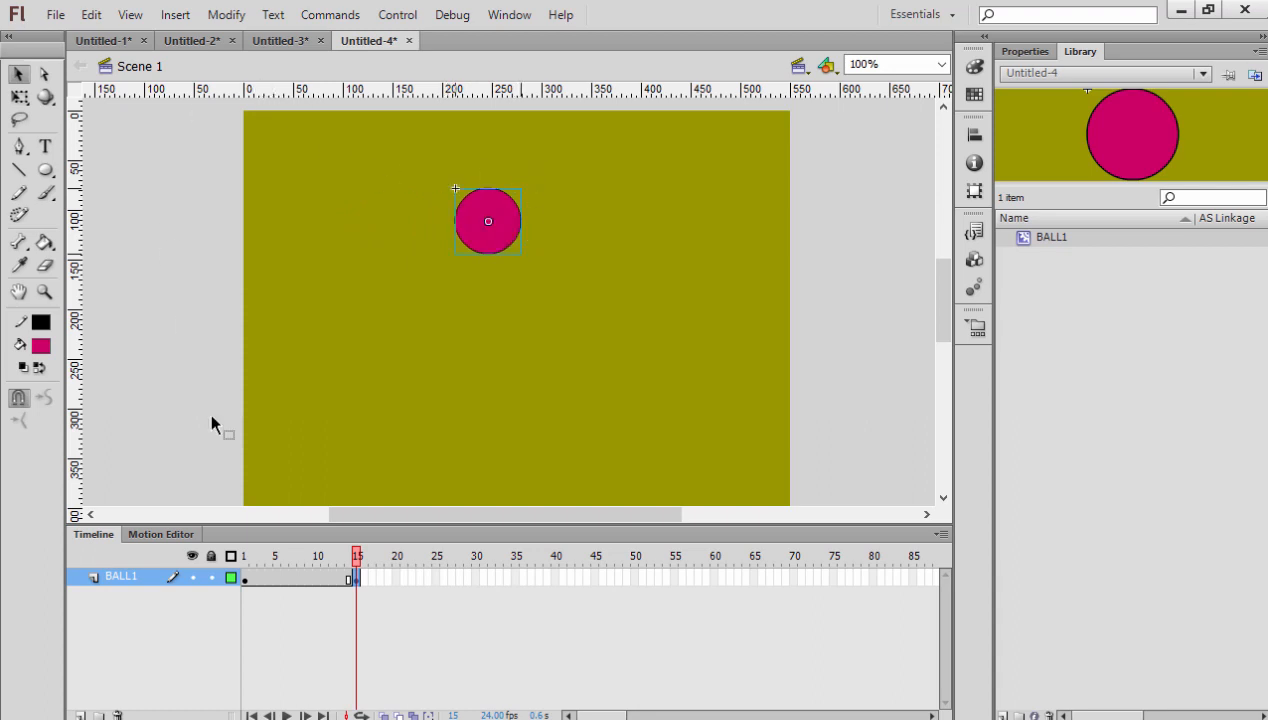
# - Create a classic tween between frames 1 and 15 of the BALL1 layer and scrub through the motion
pyautogui.click(295, 580)
pyautogui.rightClick(294, 578)
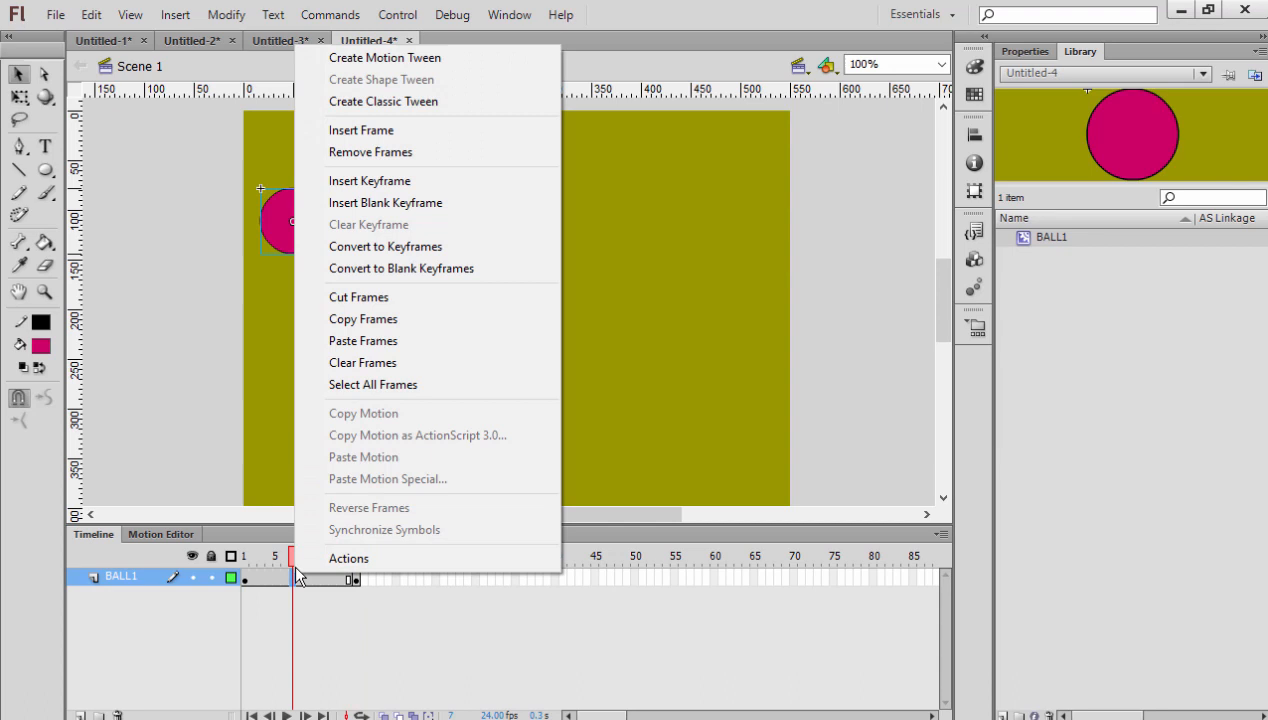
pyautogui.click(435, 101)
pyautogui.moveTo(293, 557); pyautogui.dragTo(362, 573)
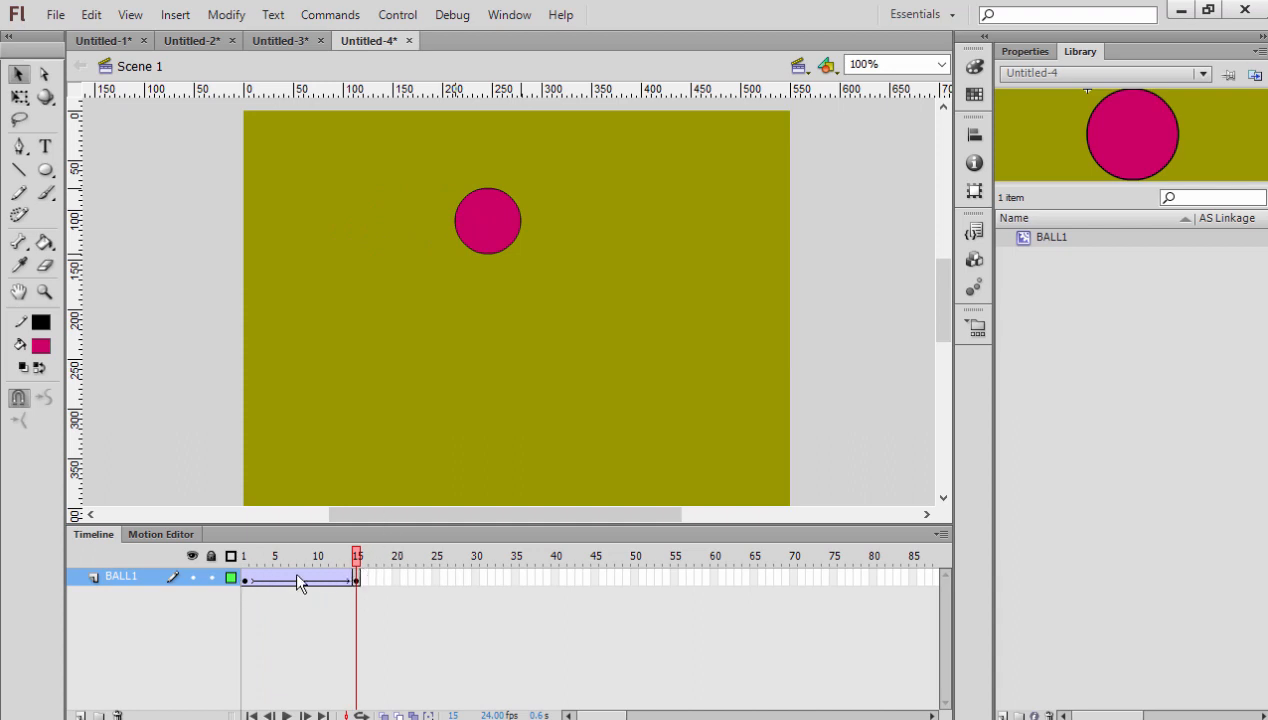
# - Copy frames 1 to 15 of the BALL1 layer and paste them starting at frame 16
pyautogui.moveTo(249, 586); pyautogui.dragTo(358, 580)
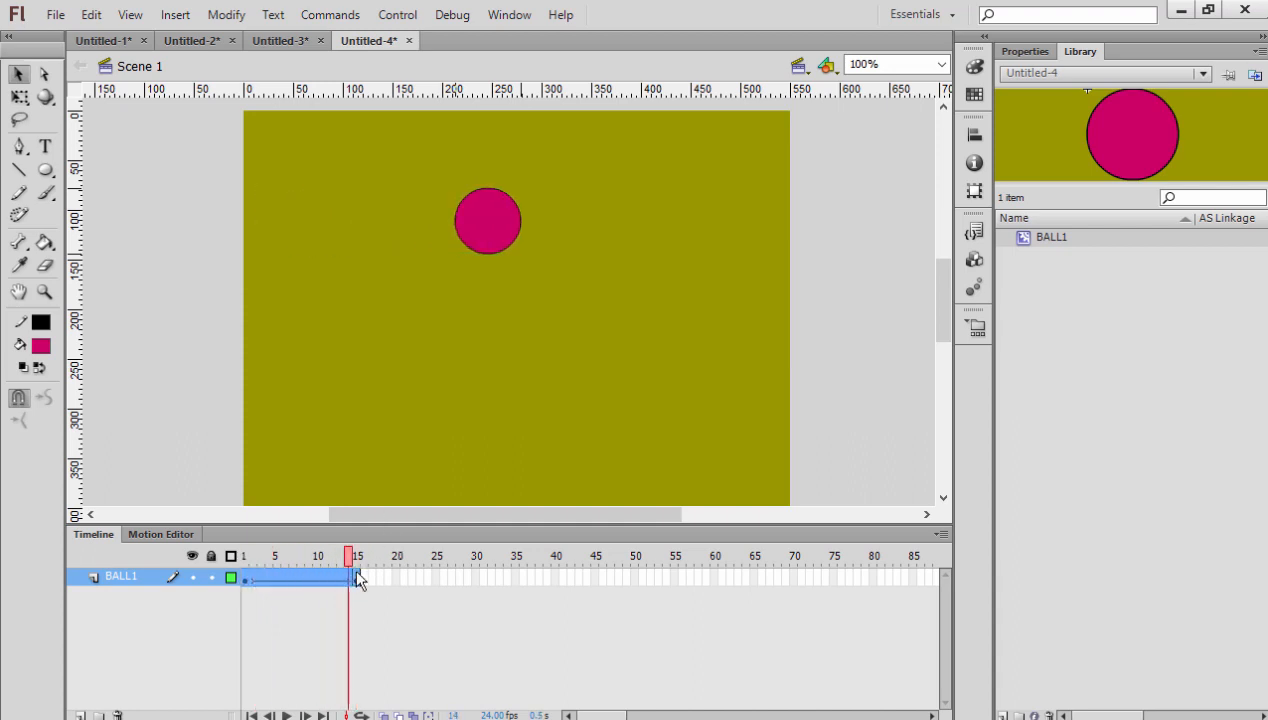
pyautogui.click(358, 578)
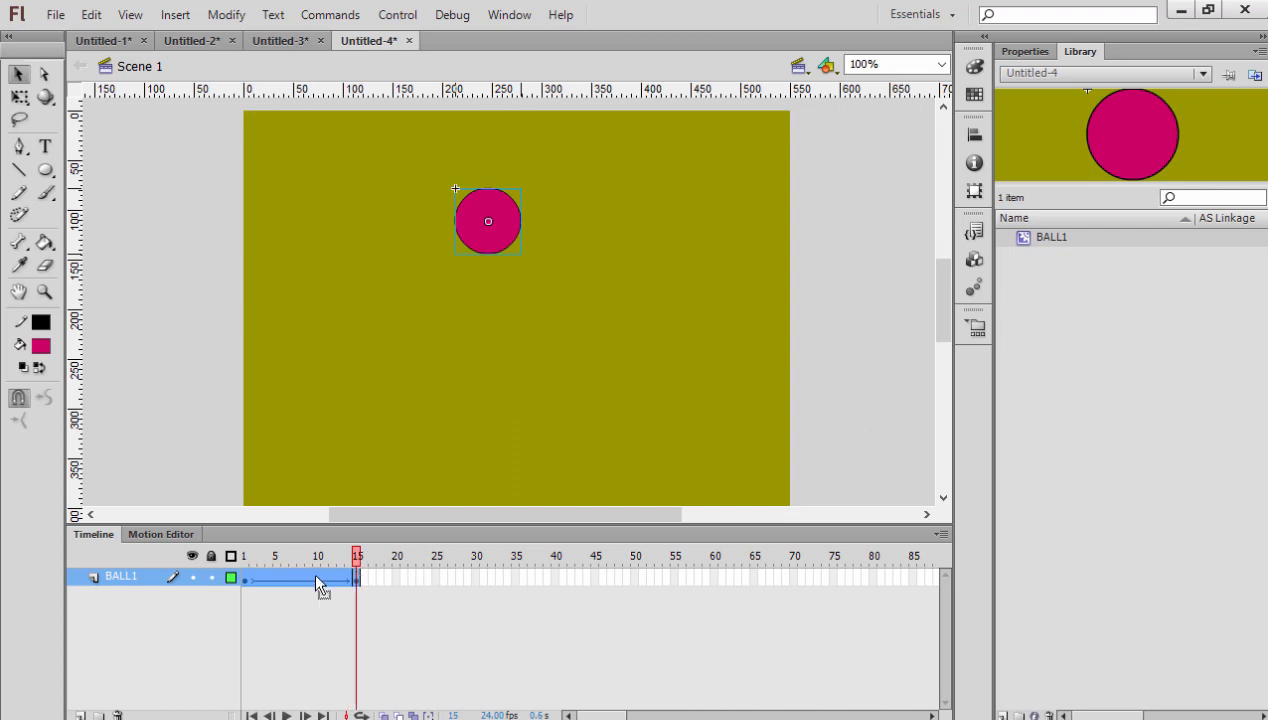
pyautogui.rightClick(316, 578)
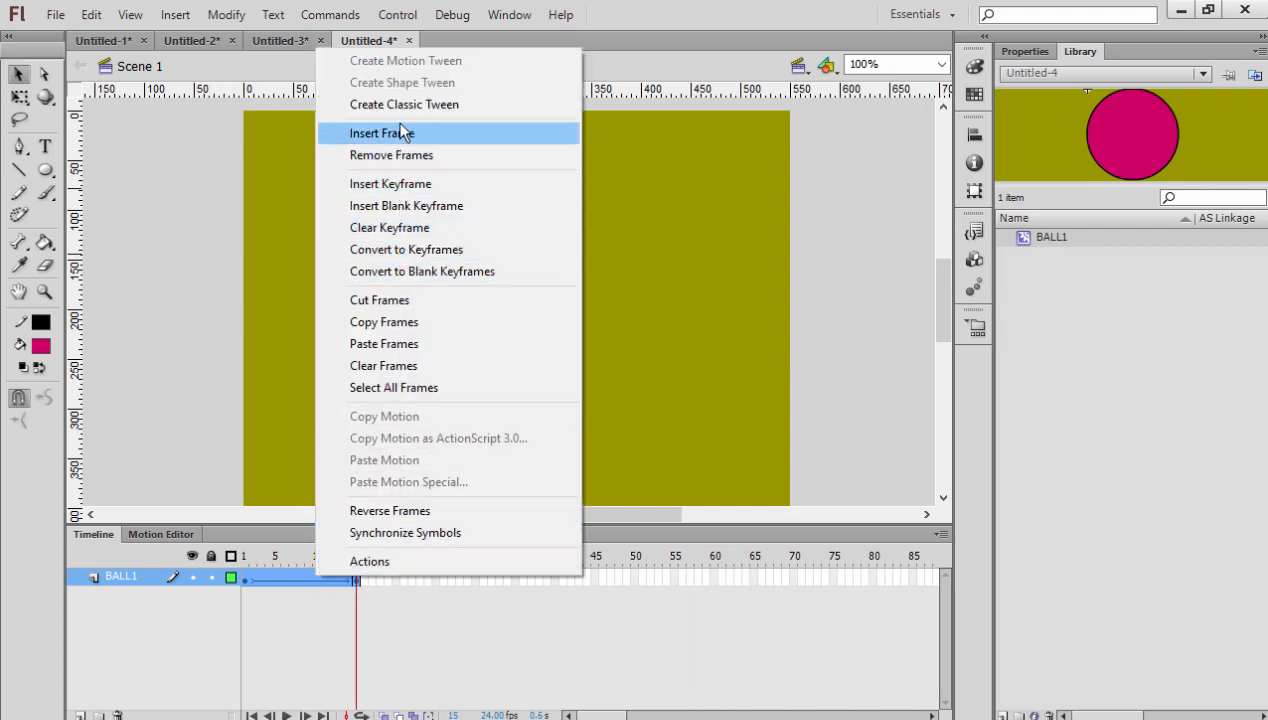
pyautogui.click(384, 322)
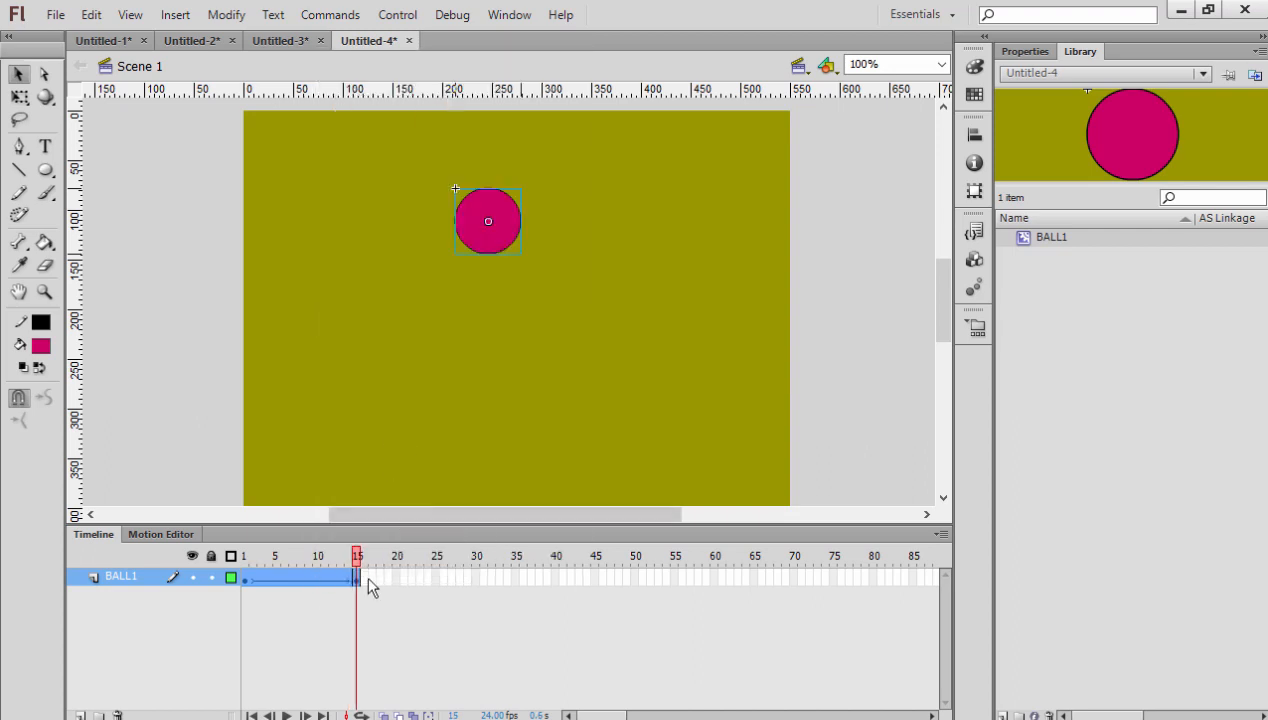
pyautogui.click(361, 578)
pyautogui.rightClick(361, 578)
pyautogui.click(419, 344)
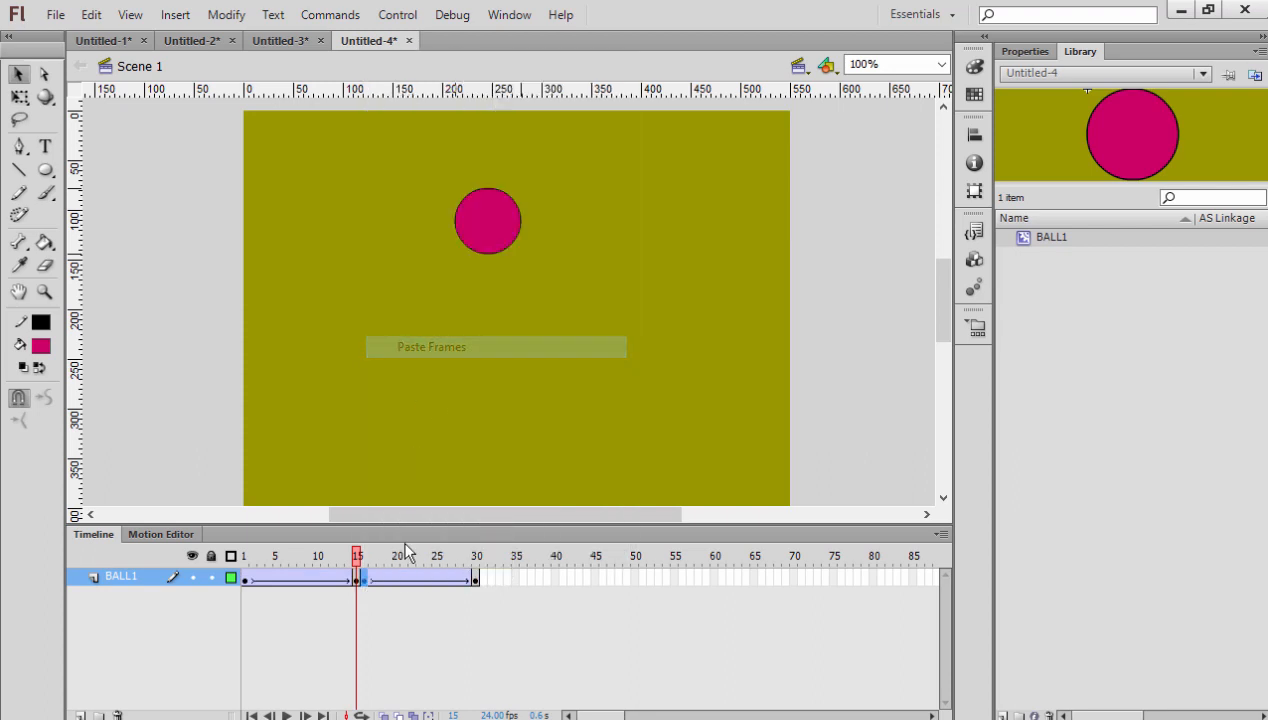
# - Reverse frames 16 to 30 of the BALL1 layer and scrub through the return motion
pyautogui.moveTo(358, 557); pyautogui.dragTo(268, 566)
pyautogui.click(365, 560)
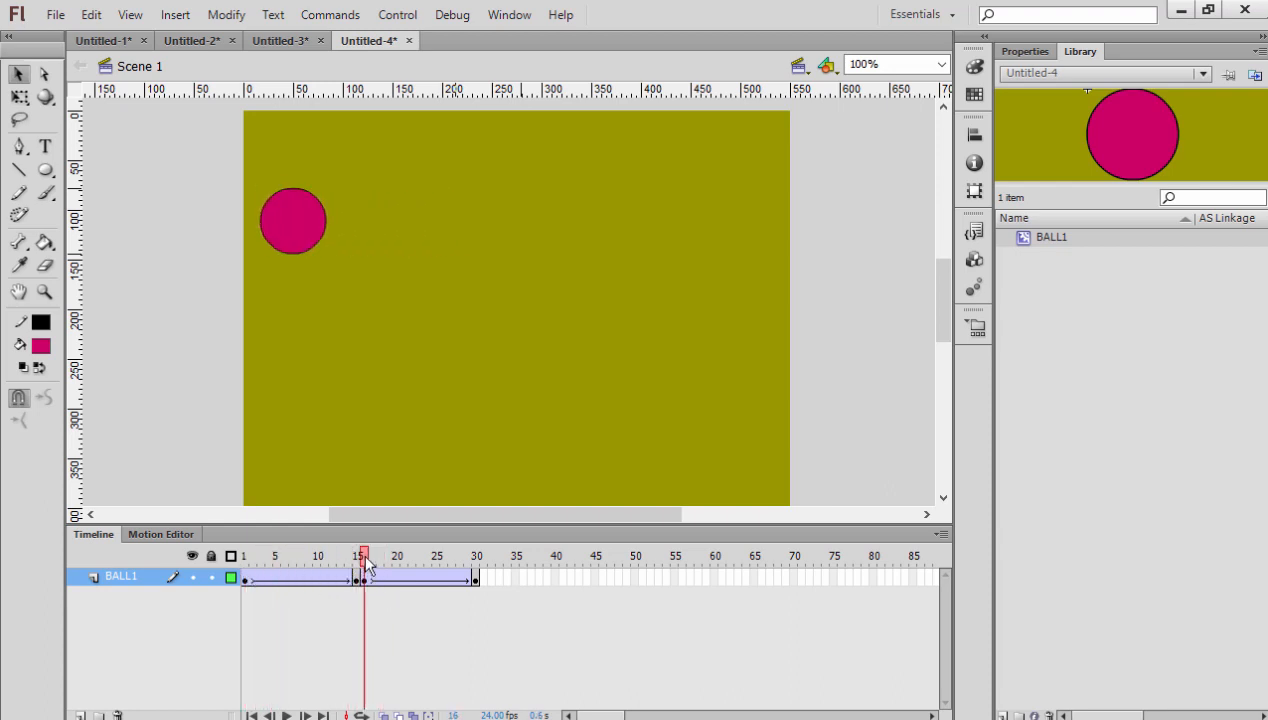
pyautogui.moveTo(367, 563)
pyautogui.mouseDown()
pyautogui.moveTo(467, 562)
pyautogui.moveTo(372, 562)
pyautogui.mouseUp()
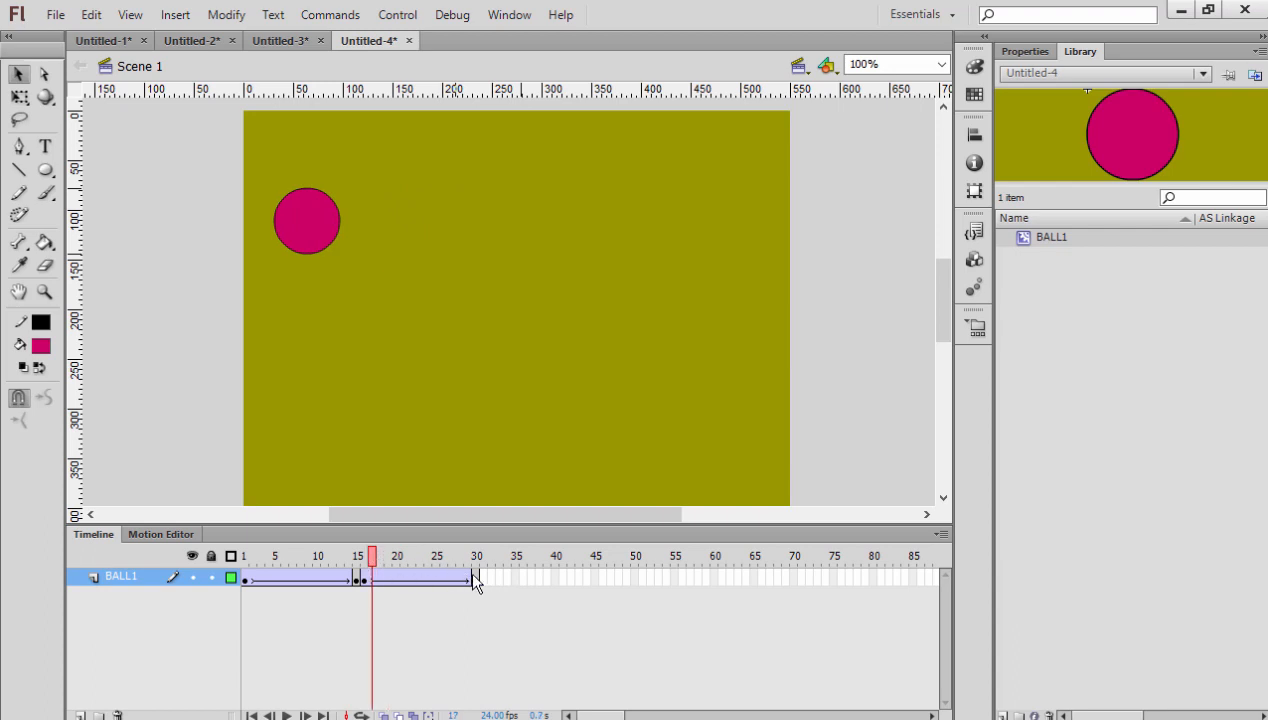
pyautogui.moveTo(474, 576); pyautogui.dragTo(364, 573)
pyautogui.rightClick(407, 579)
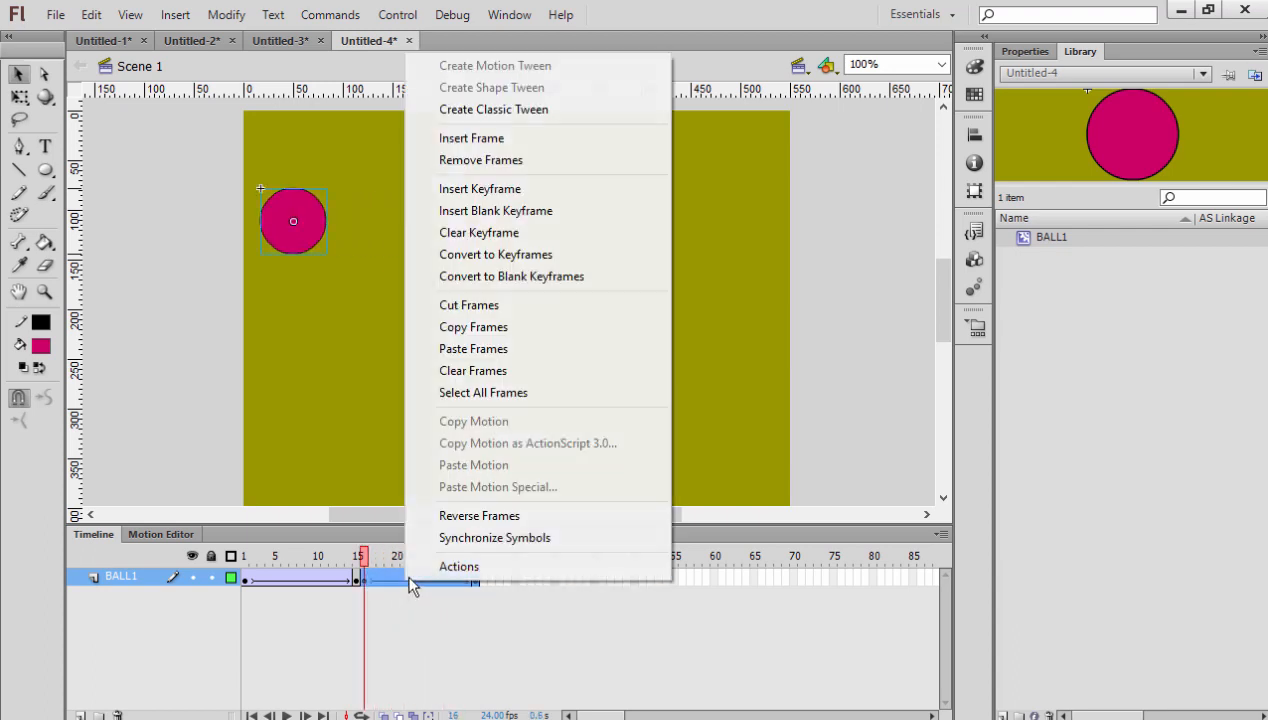
pyautogui.click(485, 515)
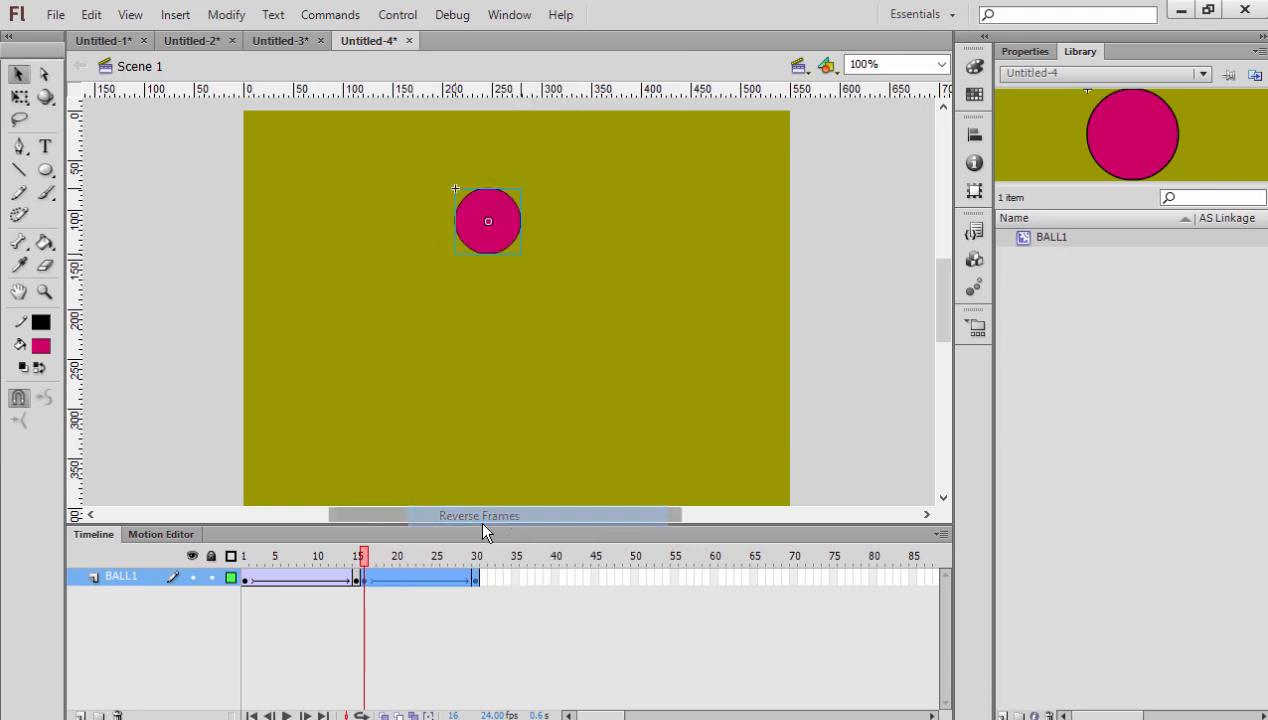
pyautogui.moveTo(363, 556); pyautogui.dragTo(482, 563)
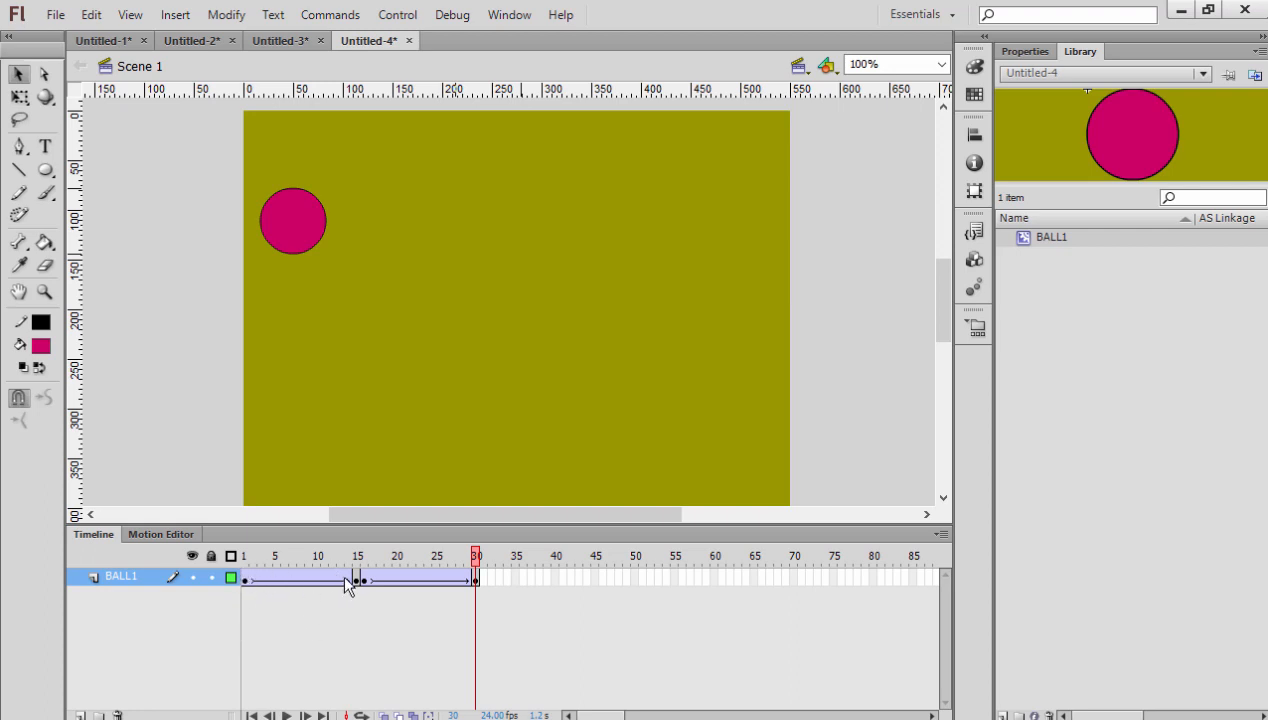
# - Add a new layer above BALL1 and name it BALL2
pyautogui.click(80, 714)
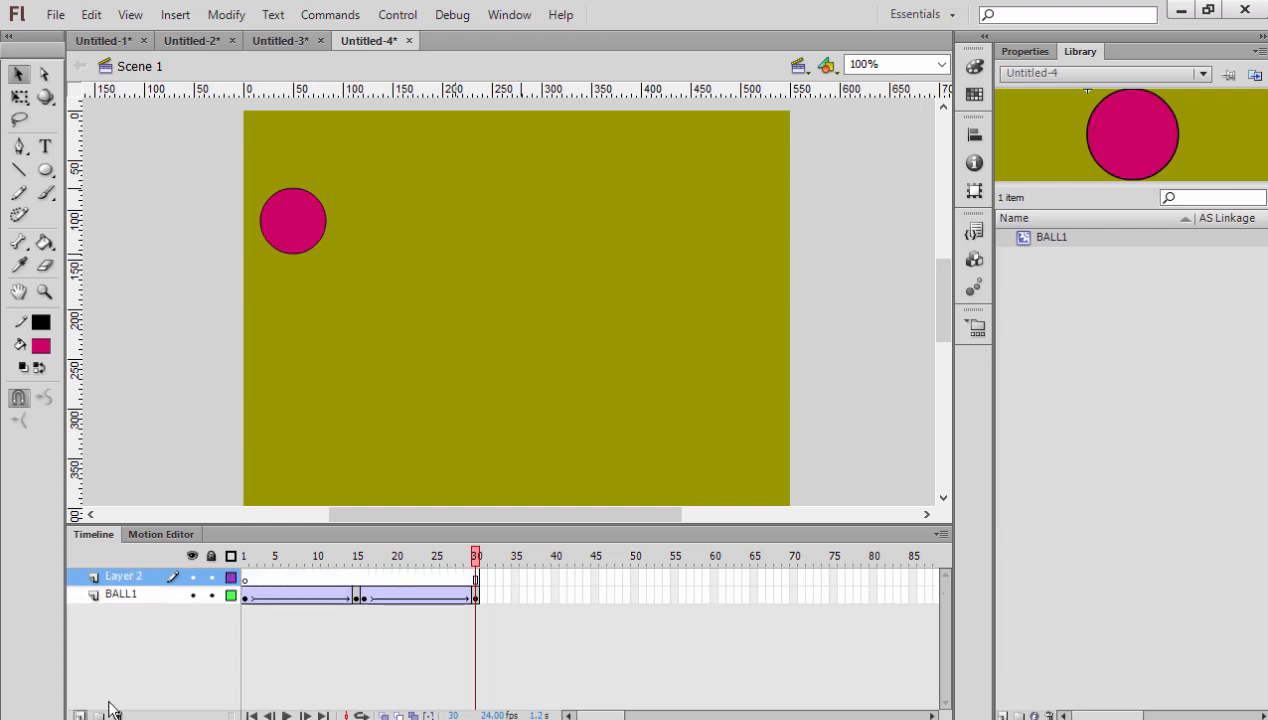
pyautogui.doubleClick(116, 578)
pyautogui.write('BALL2')
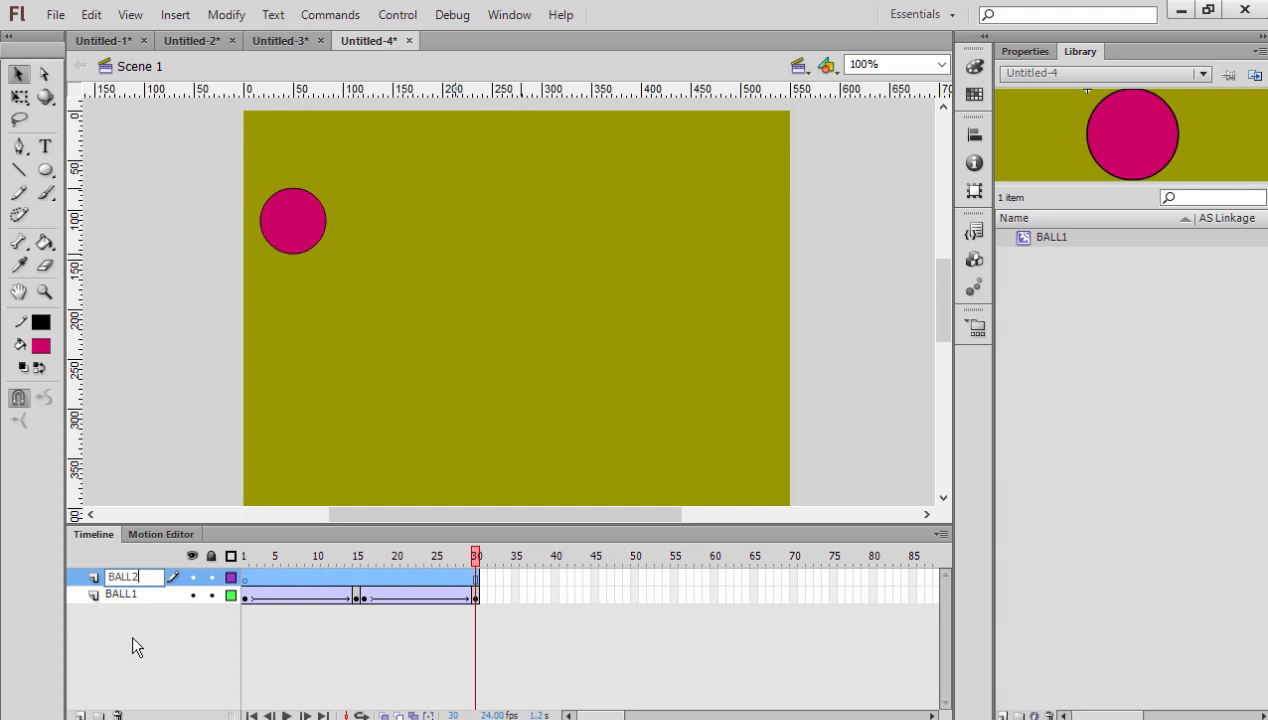
pyautogui.press('Return')
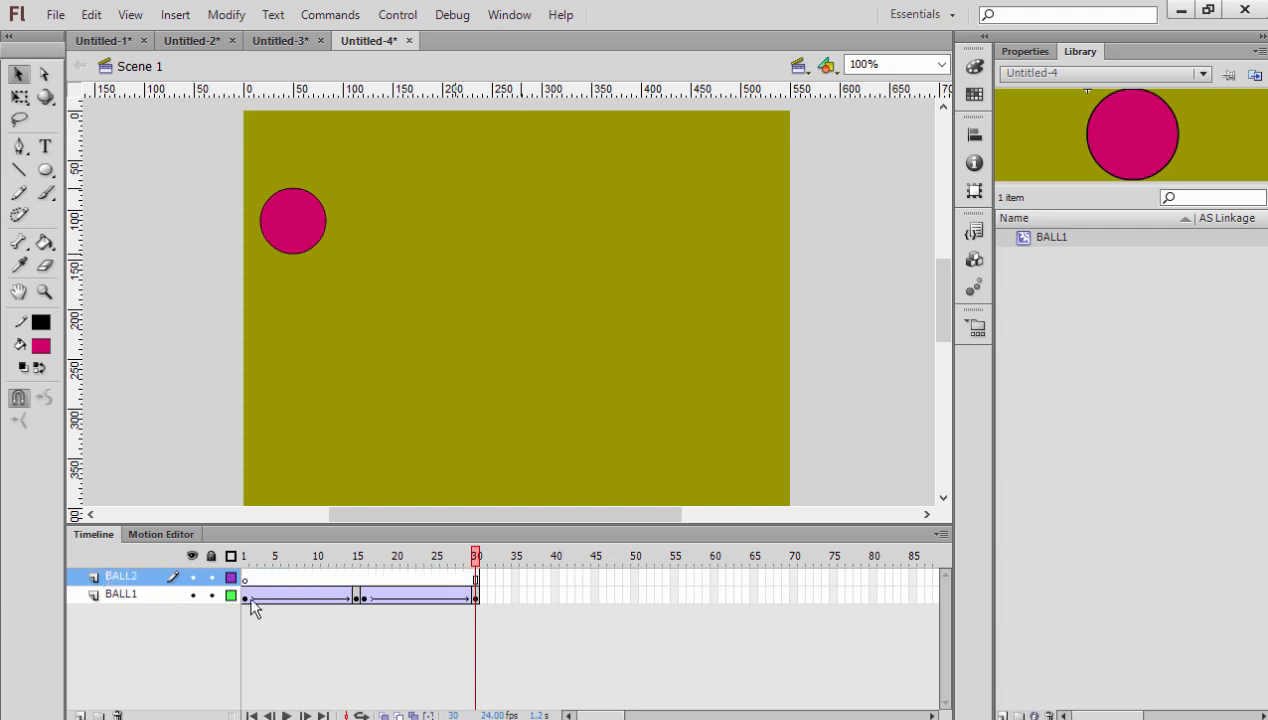
# - Draw a bright green circle about 65 px in diameter near the stage's right edge at frame 1 of the BALL2 layer, opposite the pink ball
pyautogui.click(244, 557)
pyautogui.moveTo(45, 170); pyautogui.dragTo(135, 186)
pyautogui.click(41, 345)
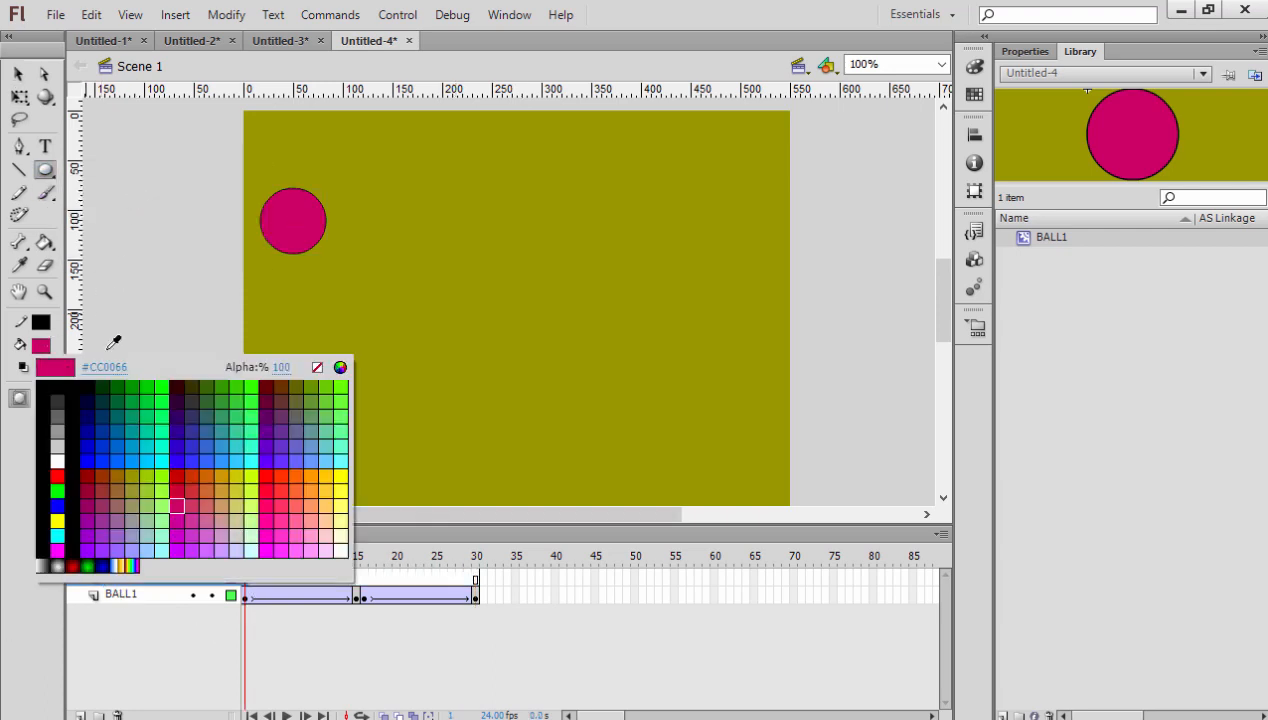
pyautogui.click(164, 401)
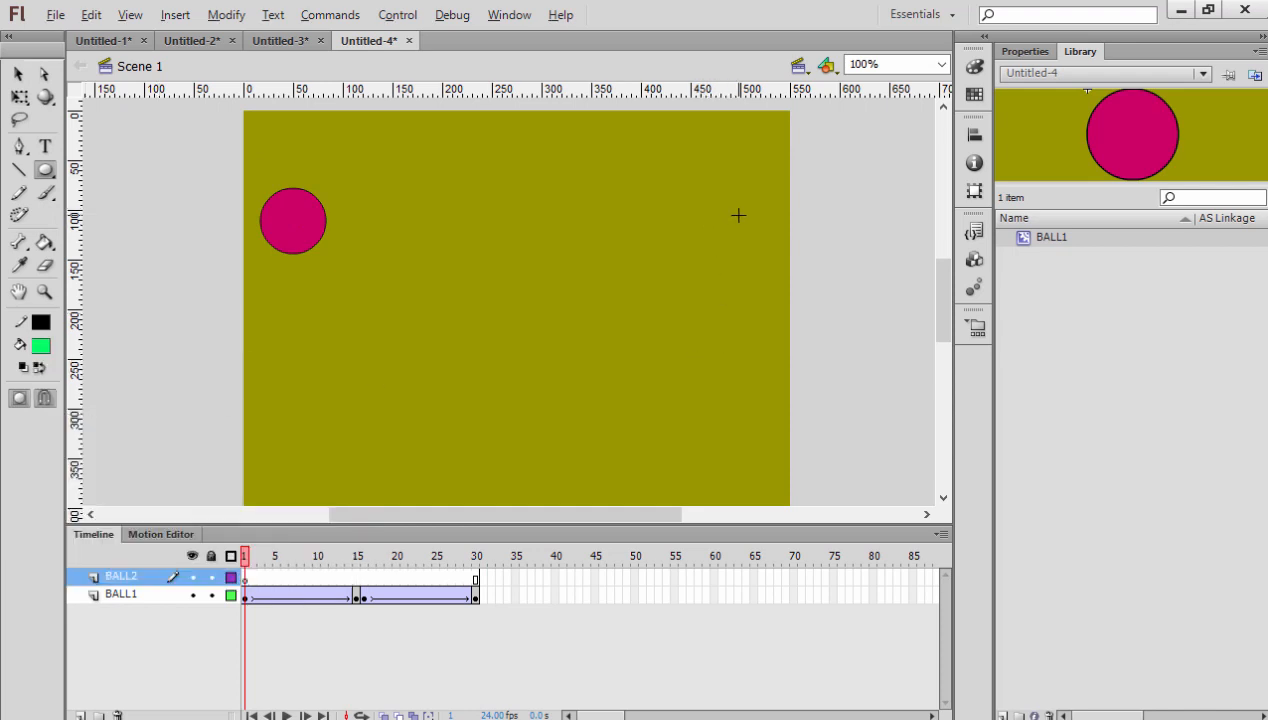
pyautogui.moveTo(738, 215); pyautogui.dragTo(770, 247)
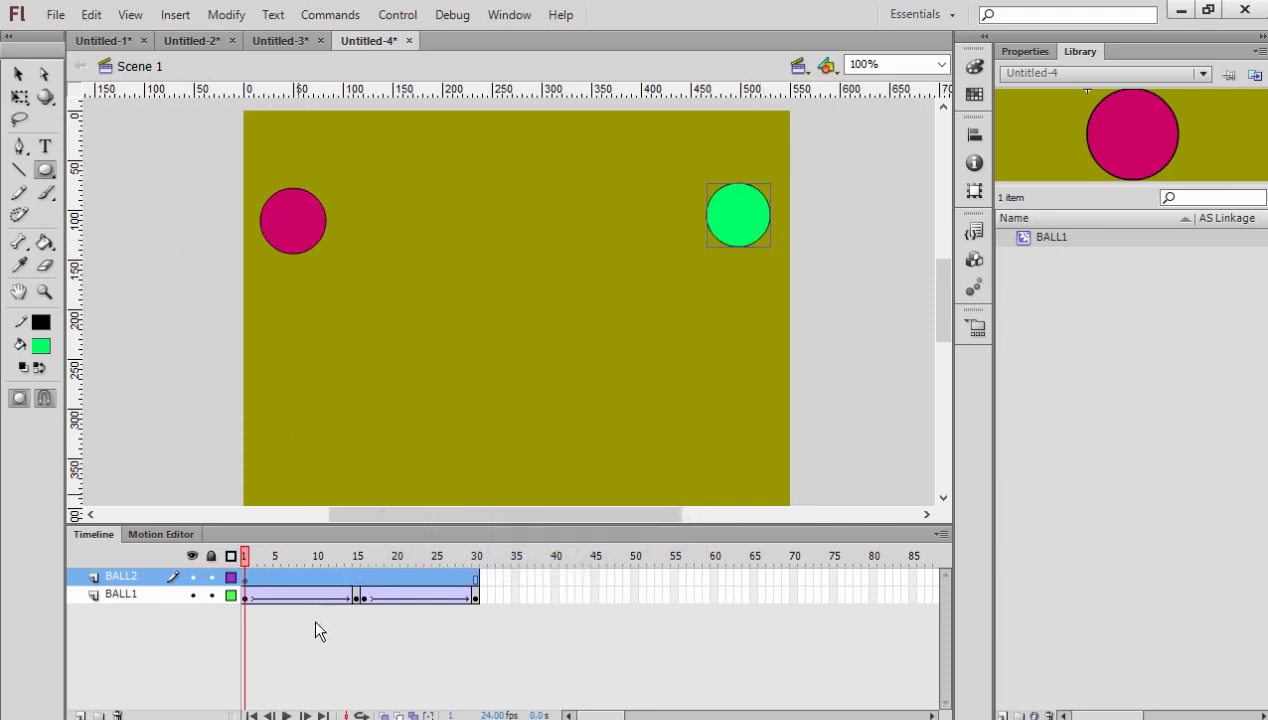
# - Insert a keyframe at frame 15 of the BALL2 layer
pyautogui.click(357, 577)
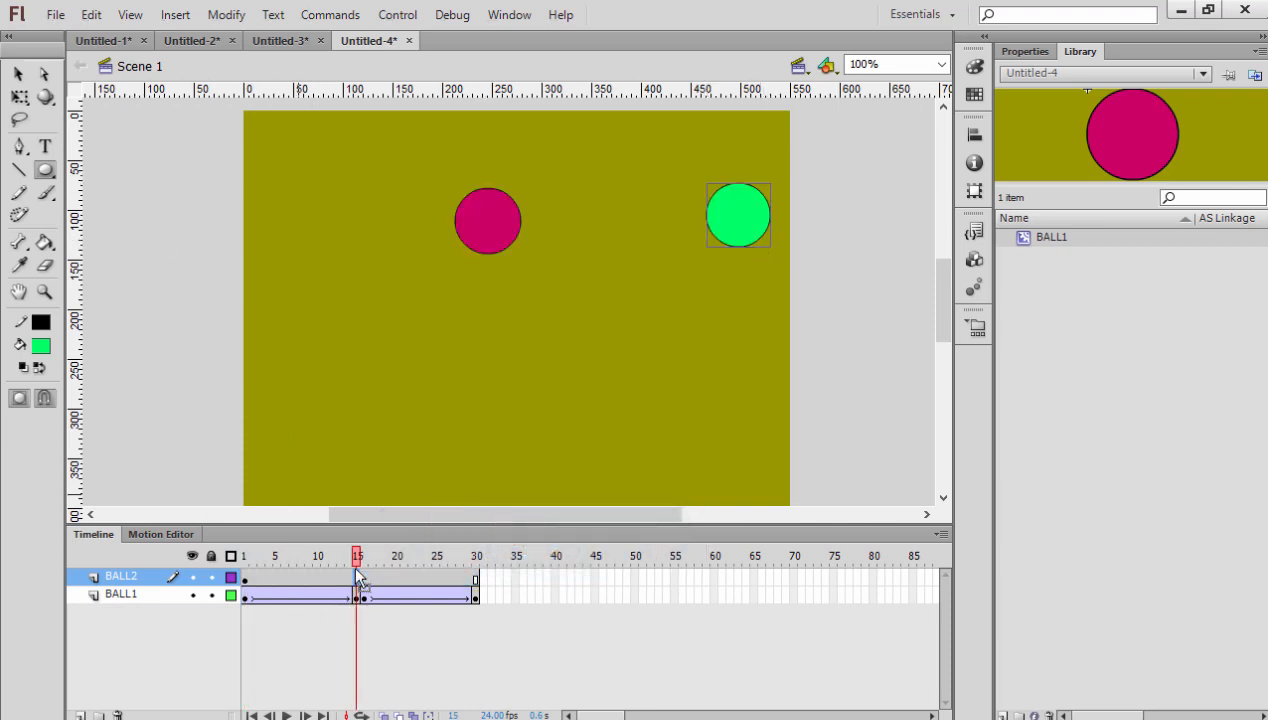
pyautogui.rightClick(357, 577)
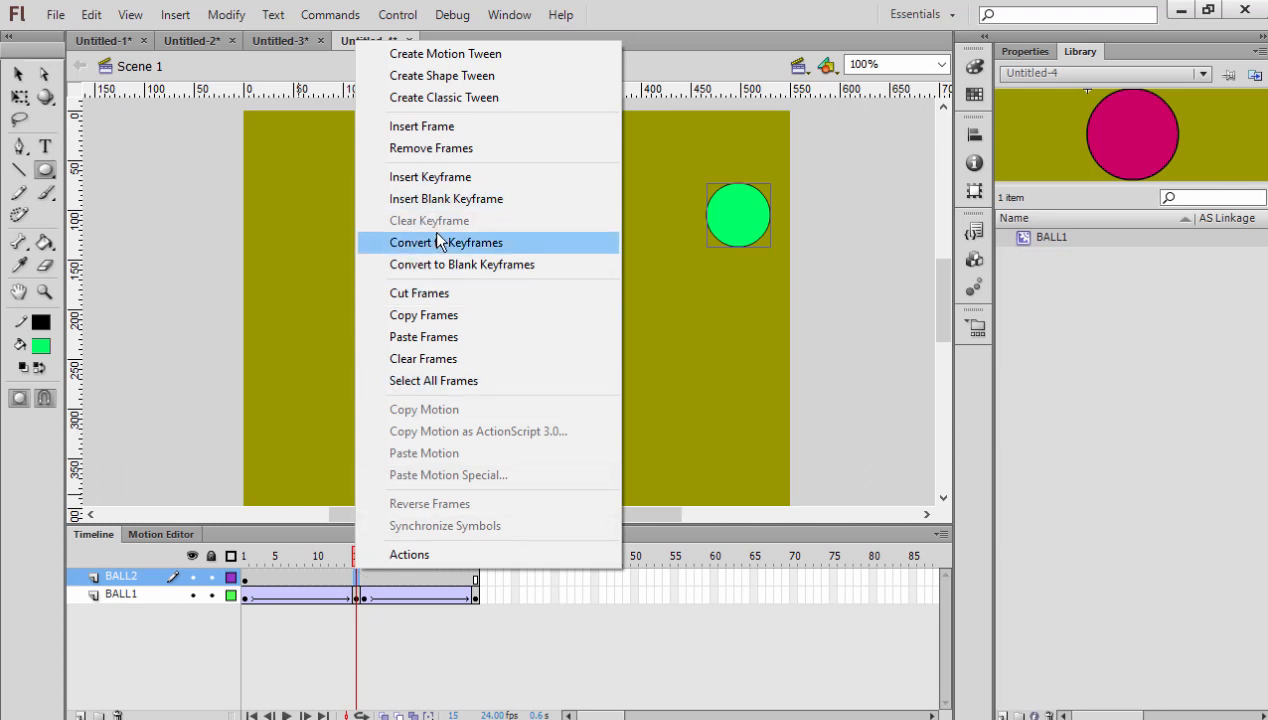
pyautogui.click(430, 176)
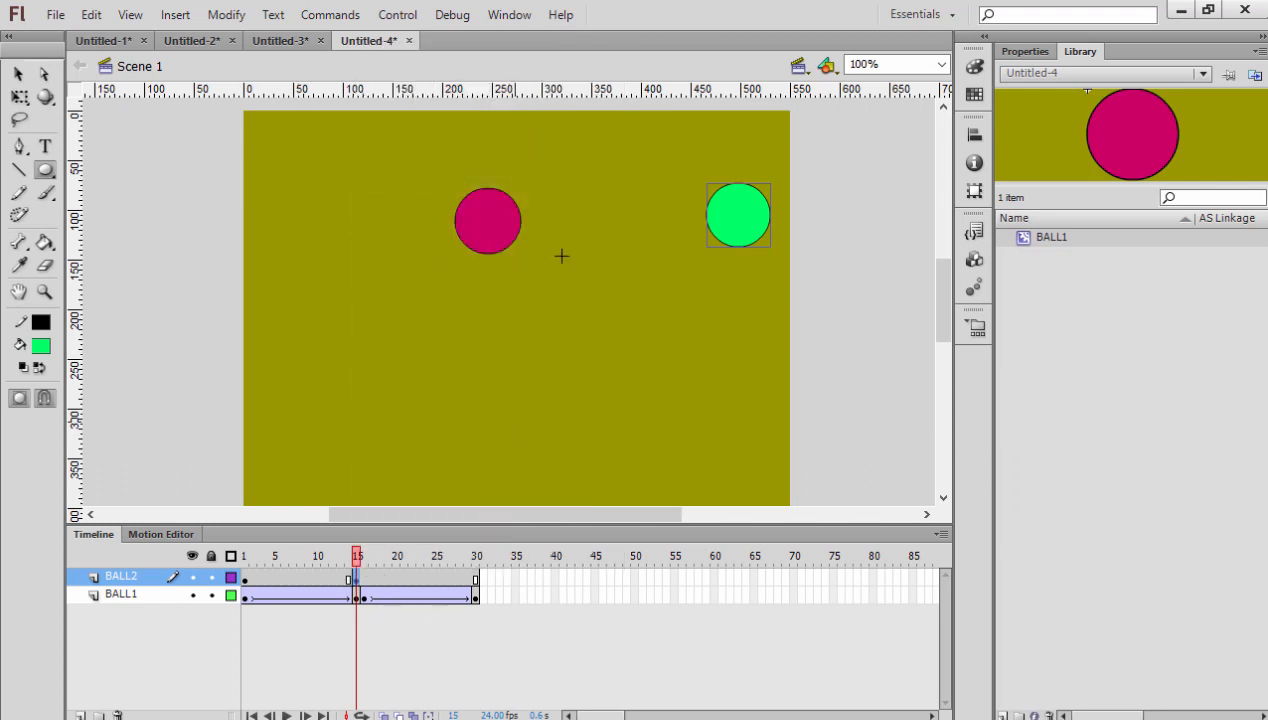
# - Convert the green ball at frame 15 to a movie clip symbol with the default name and move it horizontally until it touches the pink ball
pyautogui.click(18, 74)
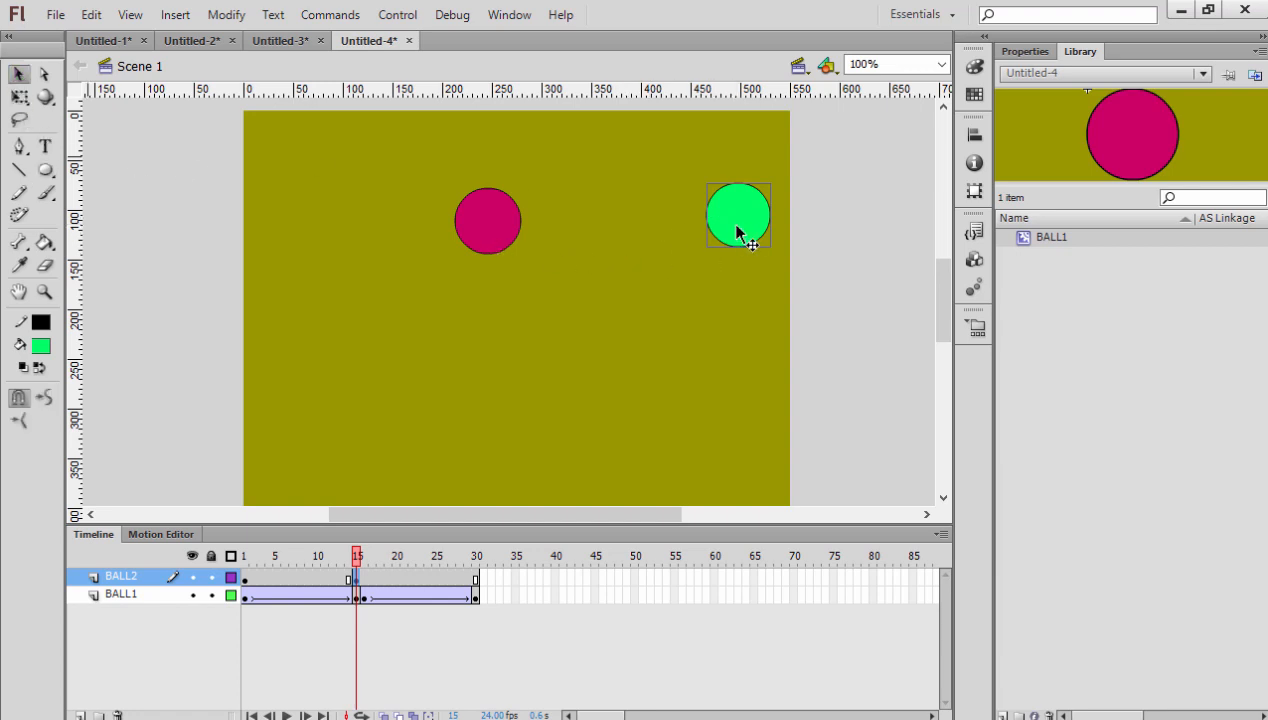
pyautogui.moveTo(737, 229)
pyautogui.mouseDown()
pyautogui.moveTo(566, 229)
pyautogui.moveTo(733, 228)
pyautogui.mouseUp()
pyautogui.press('Right')
pyautogui.press('Right')
pyautogui.press('Right')
pyautogui.press('Right')
pyautogui.press('Right')
pyautogui.press('Right')
pyautogui.press('Right')
pyautogui.rightClick(753, 224)
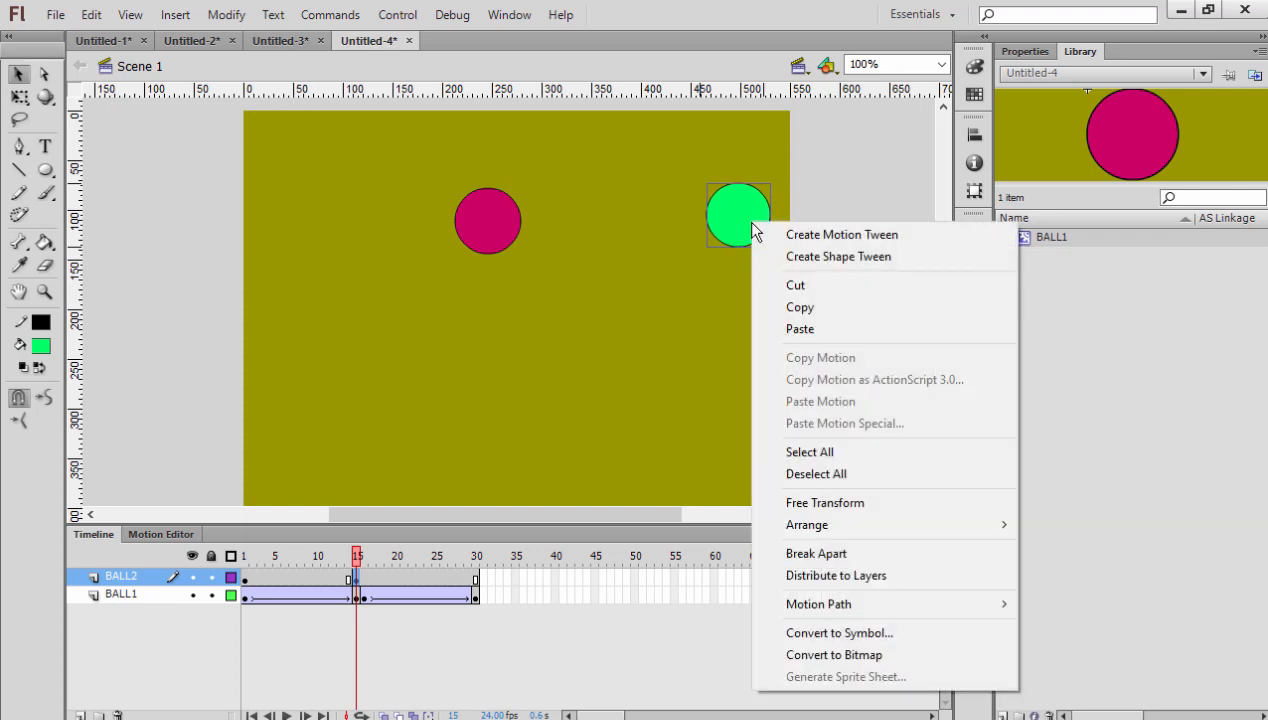
pyautogui.click(813, 632)
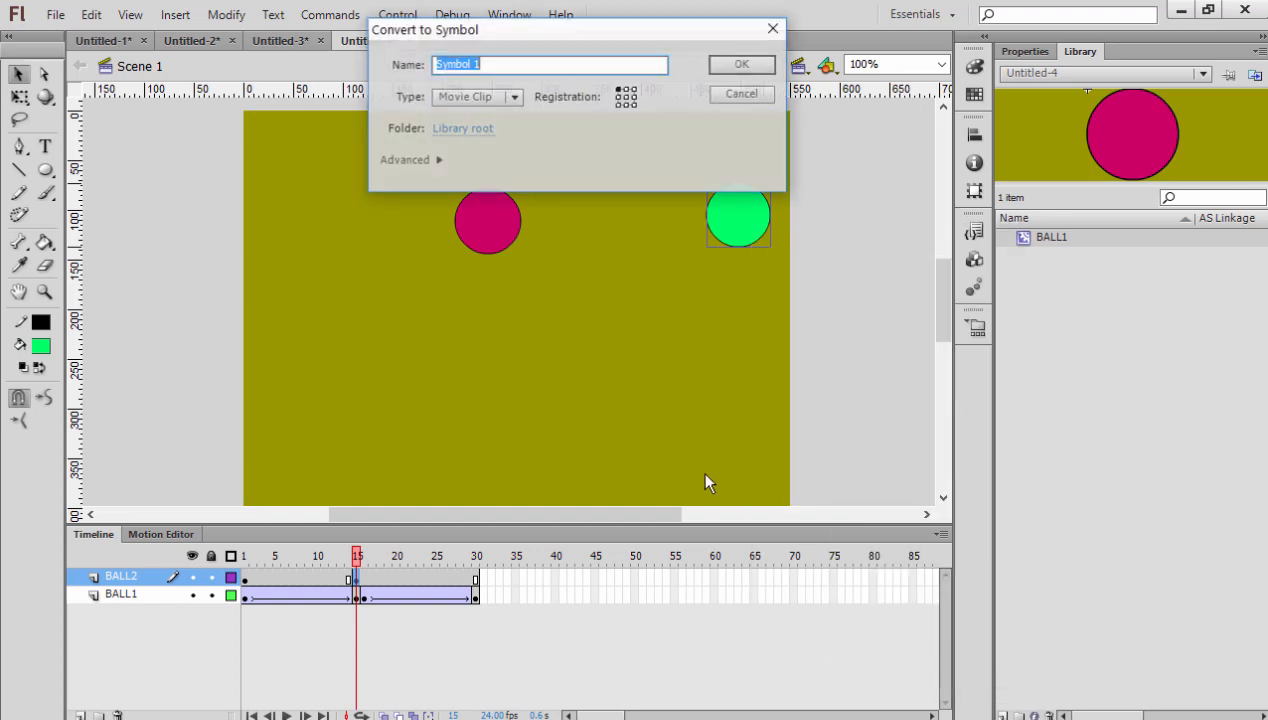
pyautogui.click(722, 62)
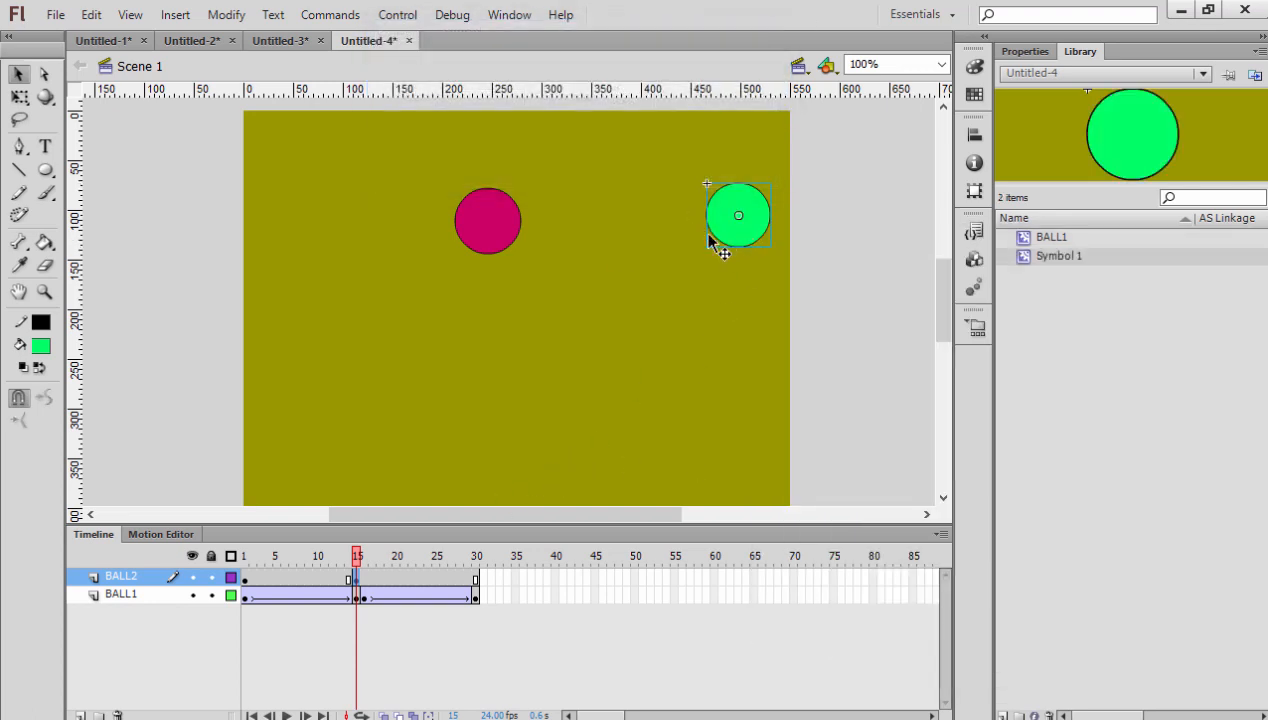
pyautogui.moveTo(714, 236); pyautogui.dragTo(549, 237)
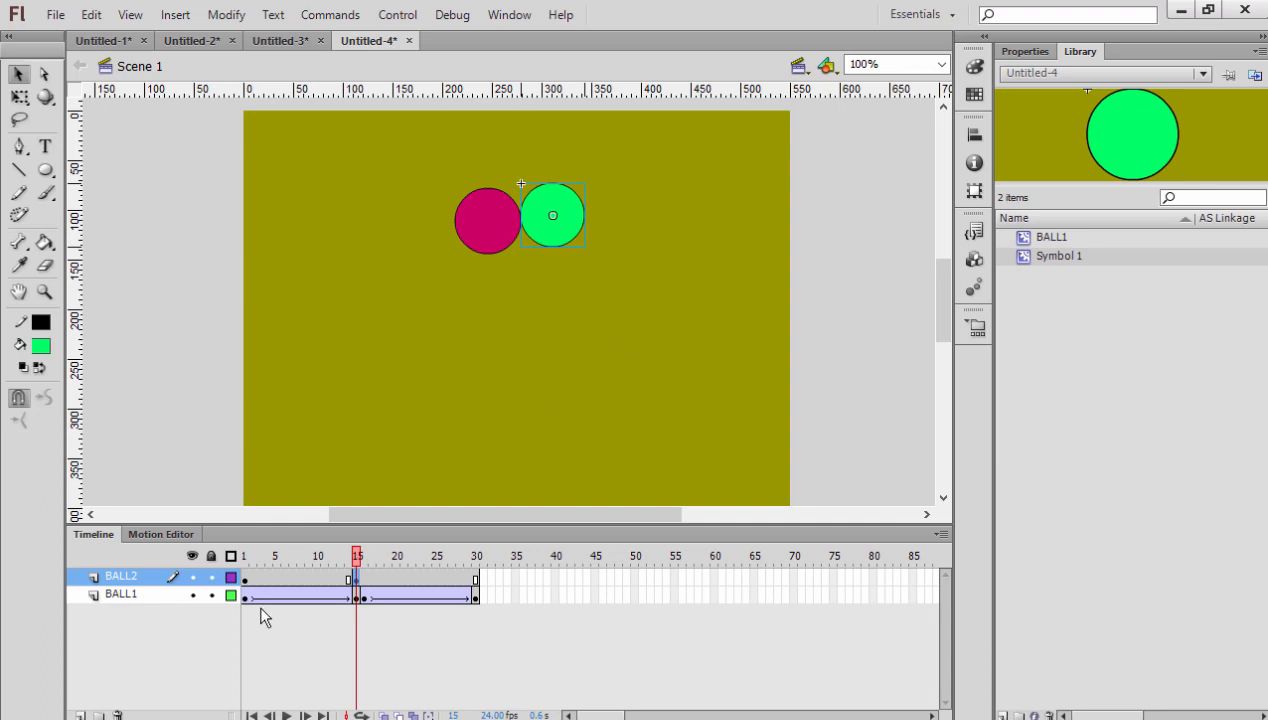
# - Create a classic tween between frames 1 and 15 of the BALL2 layer and scrub through the motion
pyautogui.rightClick(268, 579)
pyautogui.click(321, 109)
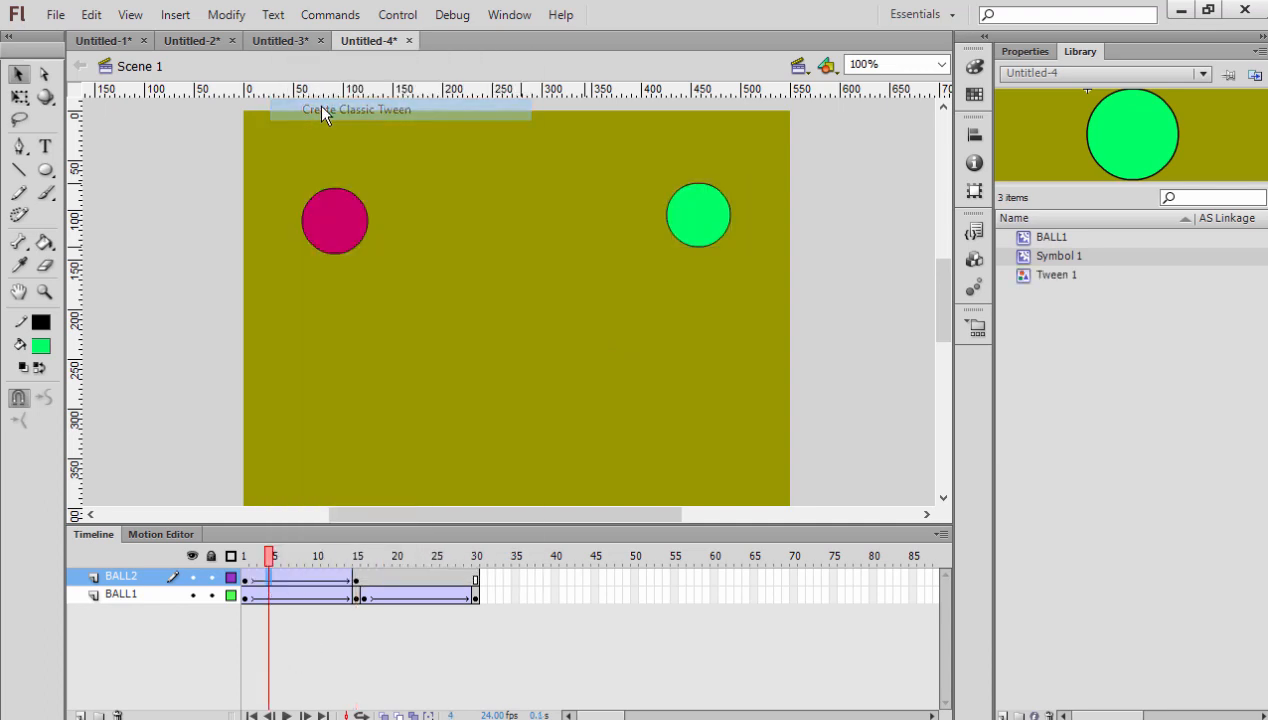
pyautogui.moveTo(272, 560); pyautogui.dragTo(332, 563)
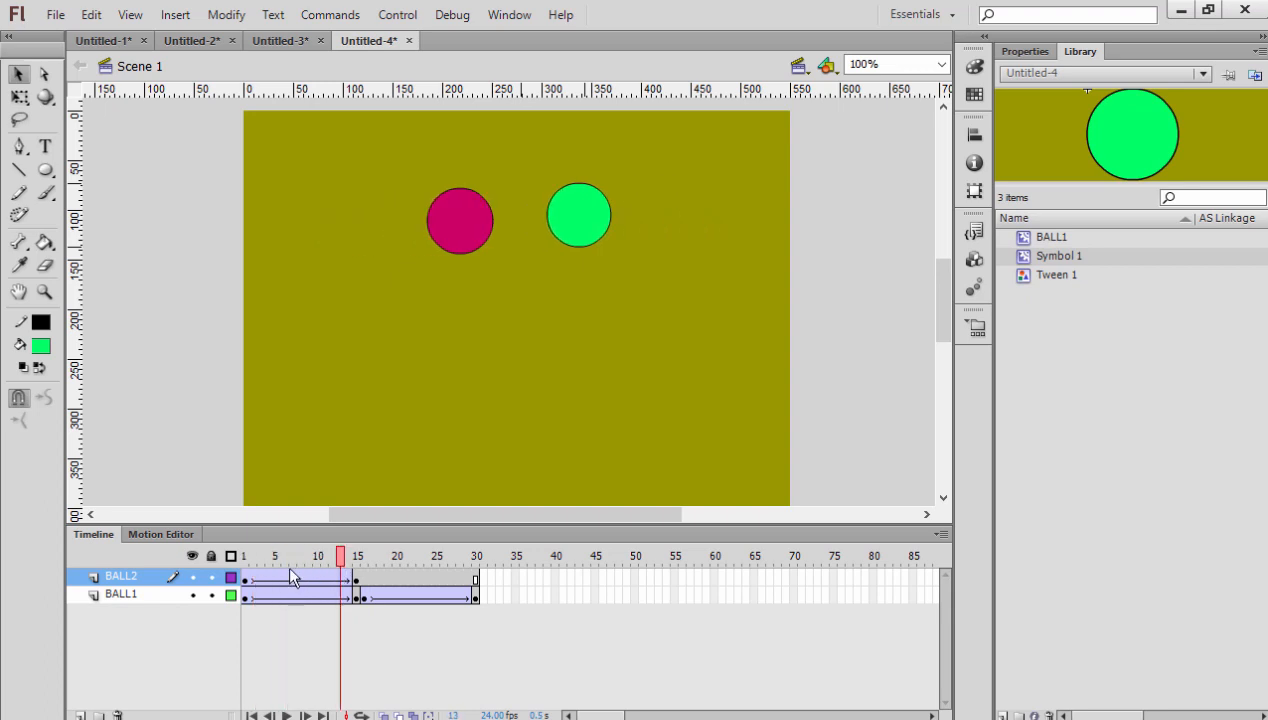
pyautogui.moveTo(244, 578); pyautogui.dragTo(355, 587)
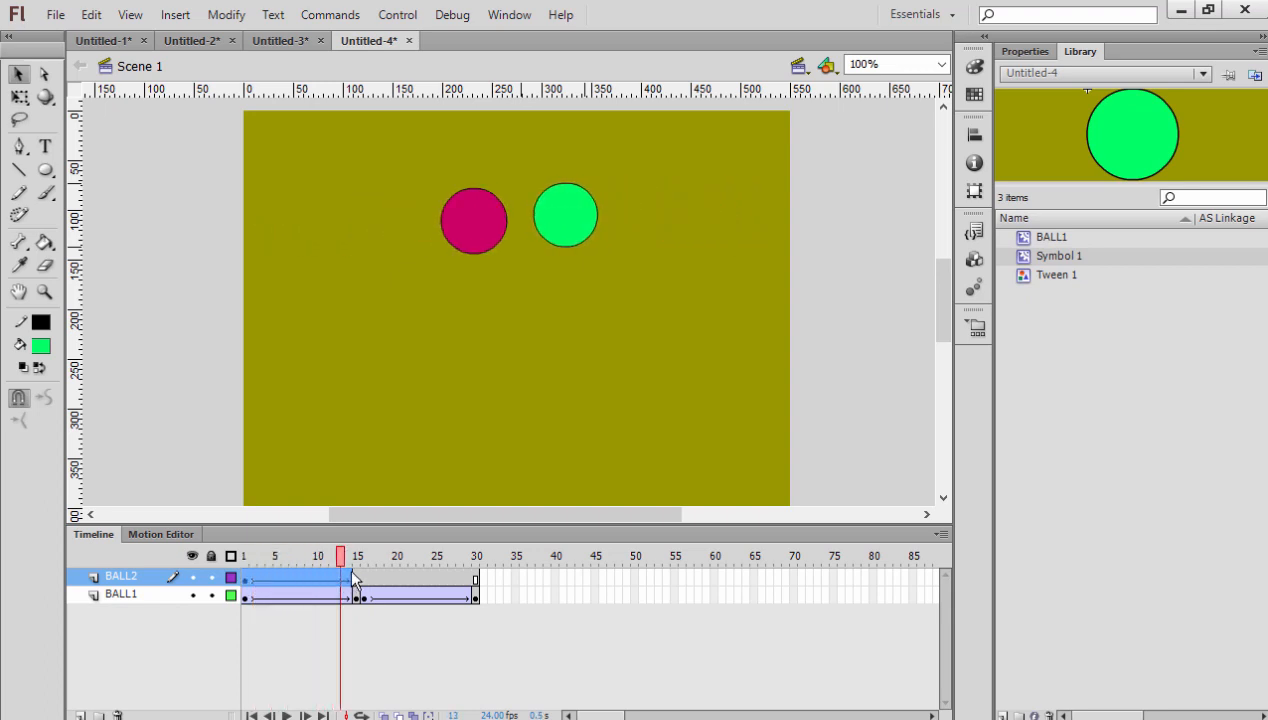
pyautogui.rightClick(301, 581)
pyautogui.click(312, 674)
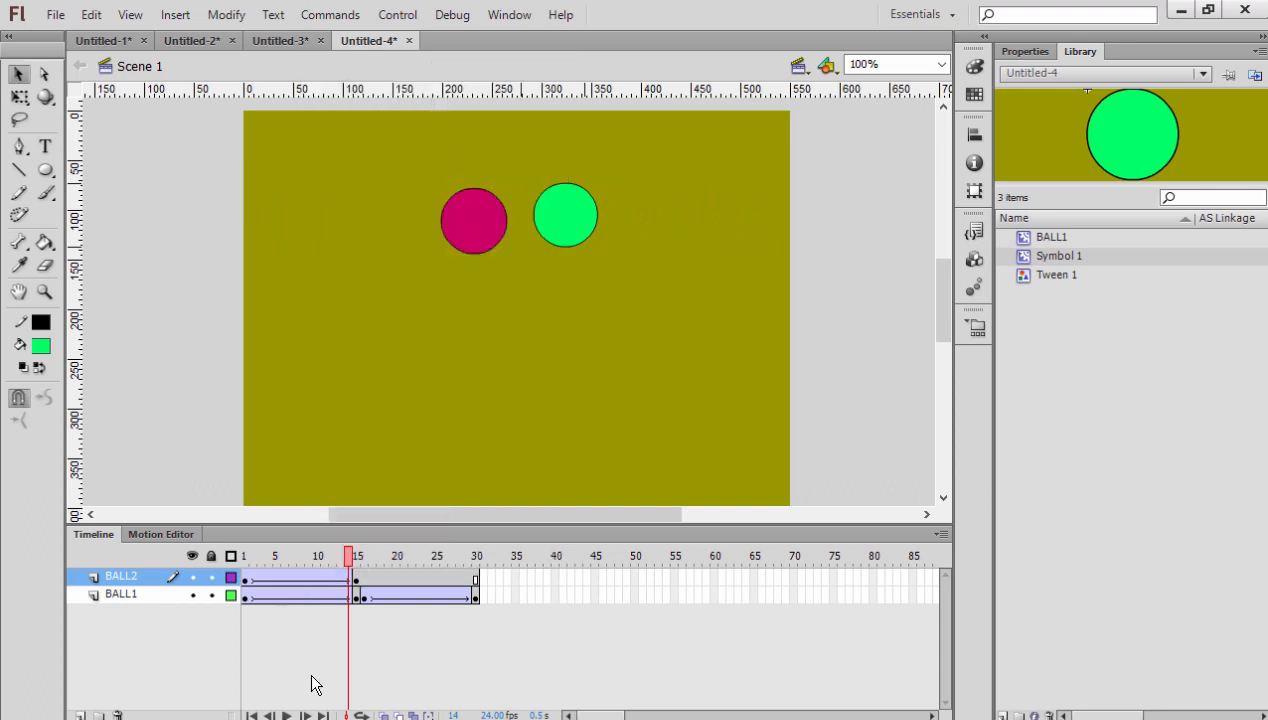
# - Copy frames 1 to 15 of the BALL2 layer and paste them starting at frame 16
pyautogui.click(356, 580)
pyautogui.moveTo(340, 582); pyautogui.dragTo(245, 580)
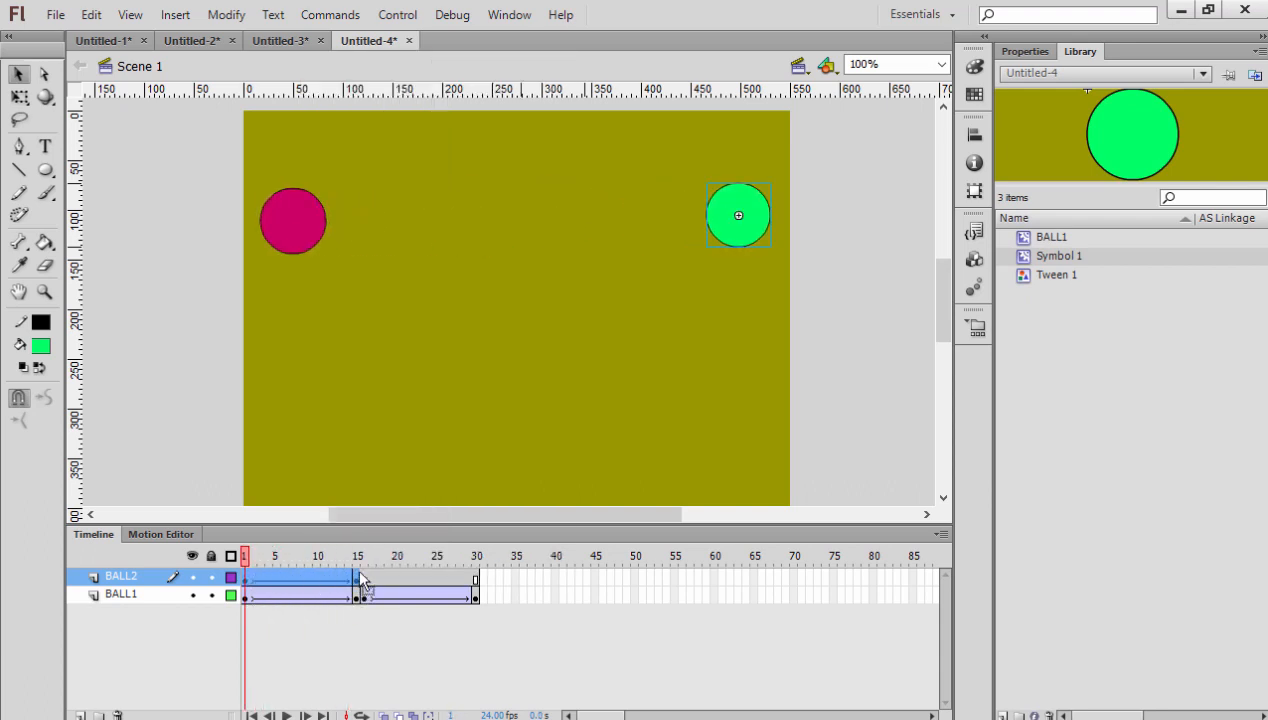
pyautogui.rightClick(307, 575)
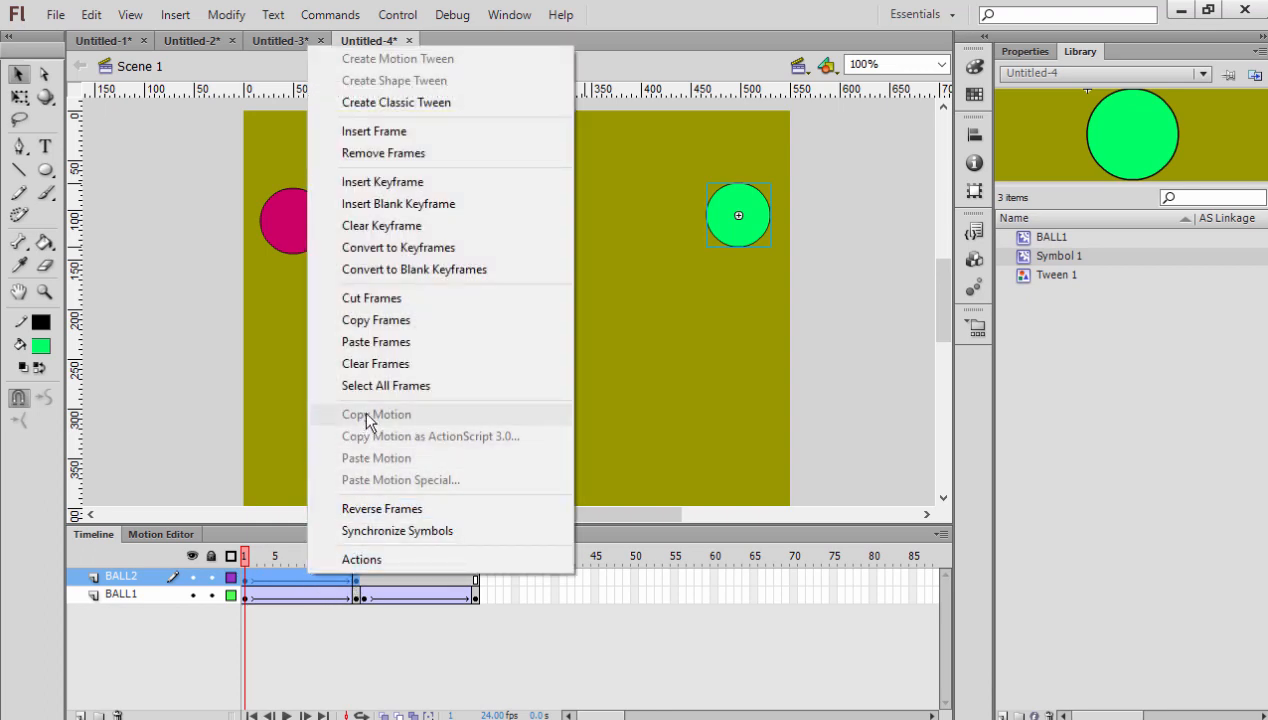
pyautogui.click(380, 320)
pyautogui.rightClick(361, 572)
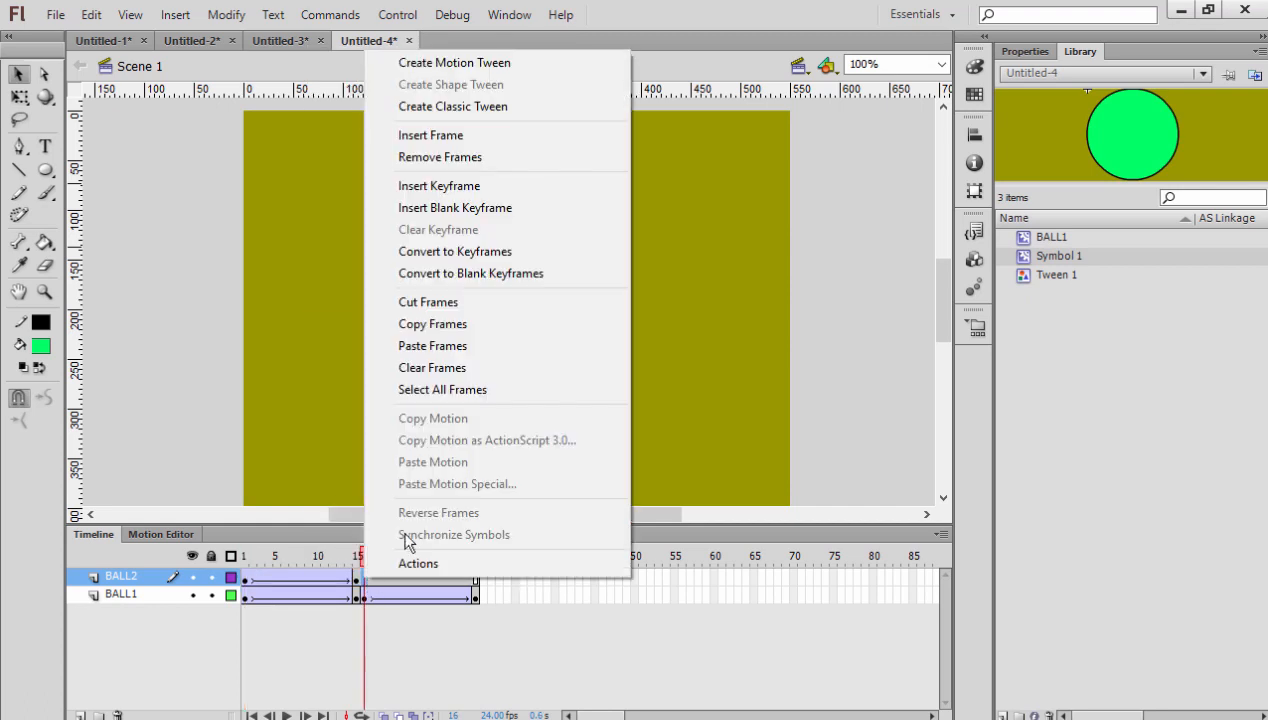
pyautogui.click(466, 346)
# - Reverse frames 16 to 30 of the BALL2 layer and scrub through both balls' return motion
pyautogui.moveTo(476, 580); pyautogui.dragTo(362, 580)
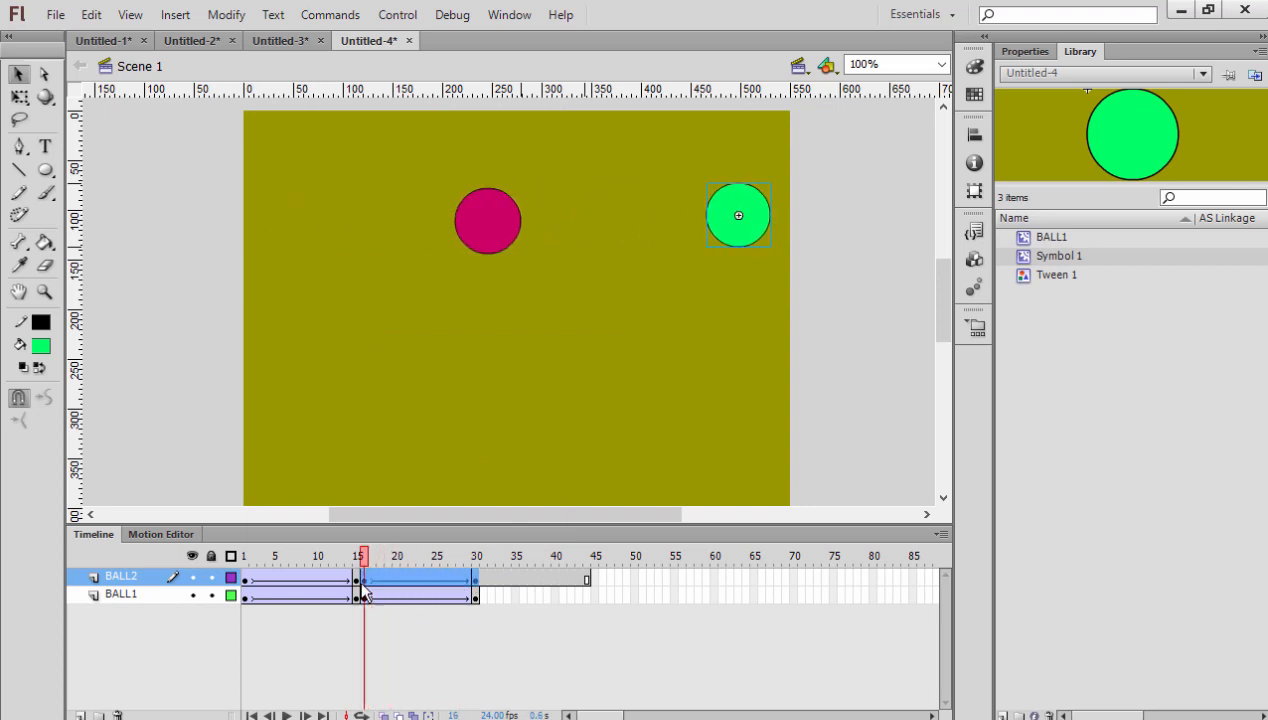
pyautogui.rightClick(418, 578)
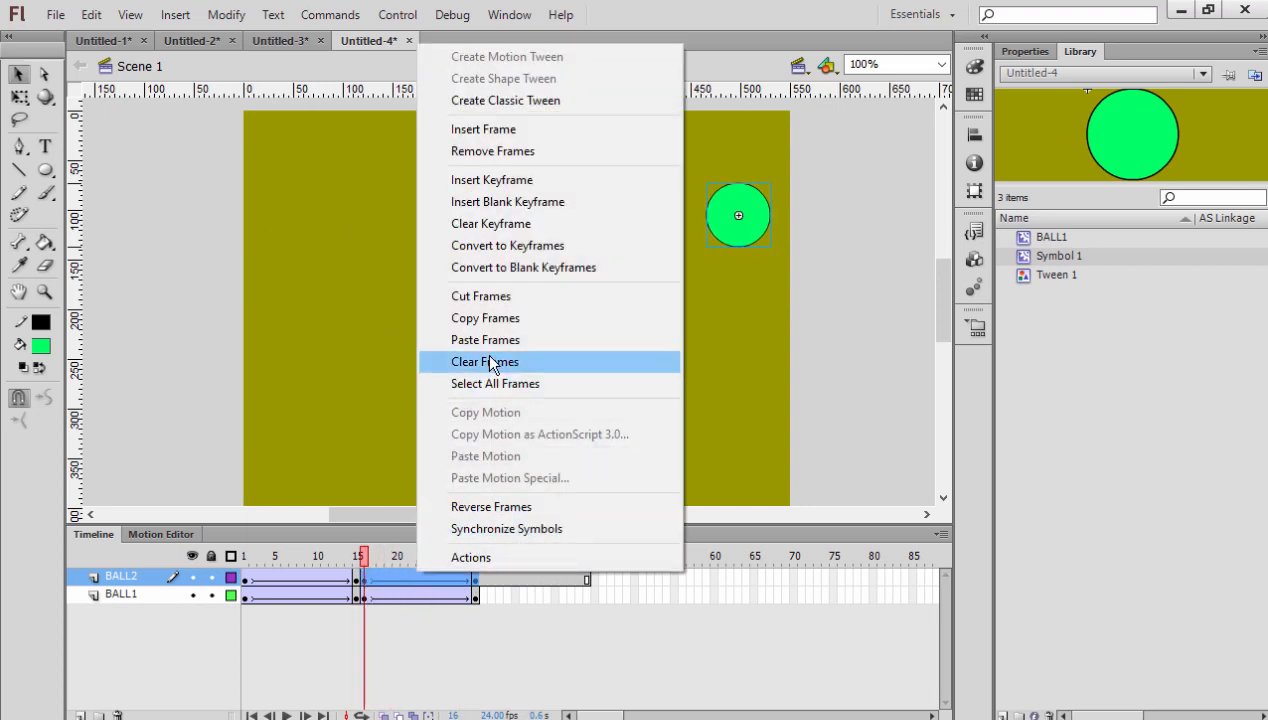
pyautogui.click(505, 507)
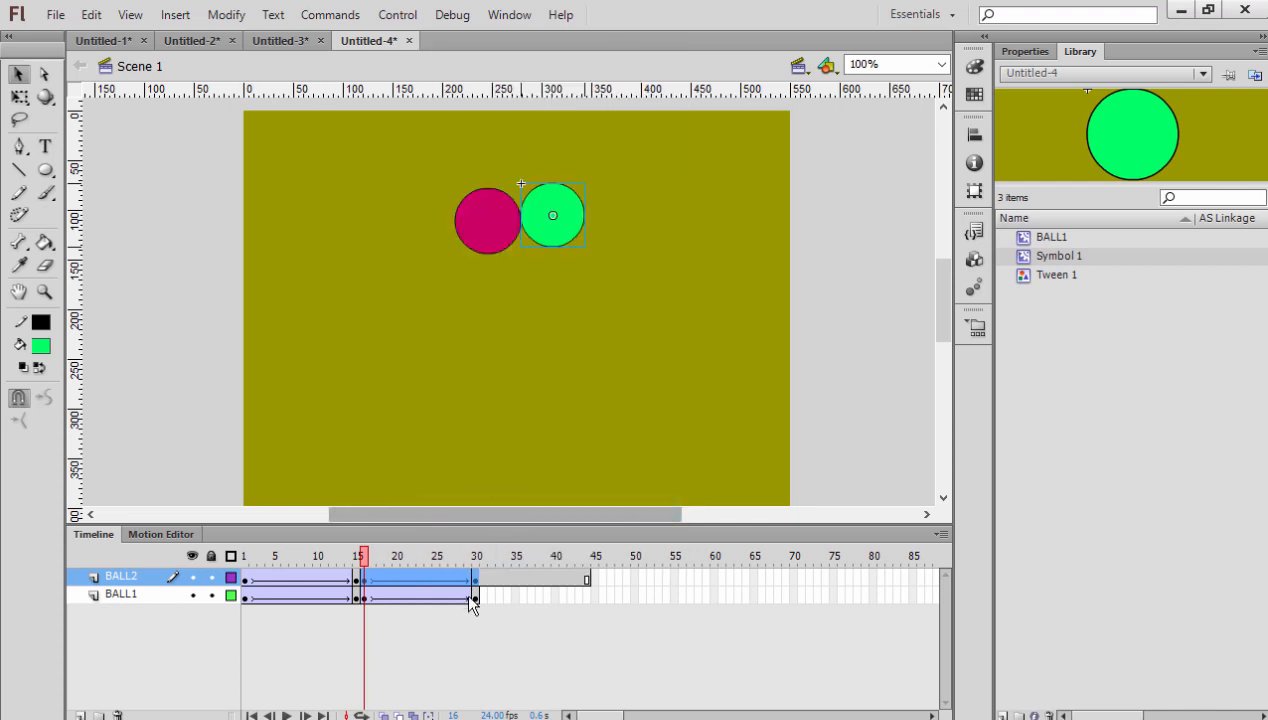
pyautogui.moveTo(364, 556); pyautogui.dragTo(474, 558)
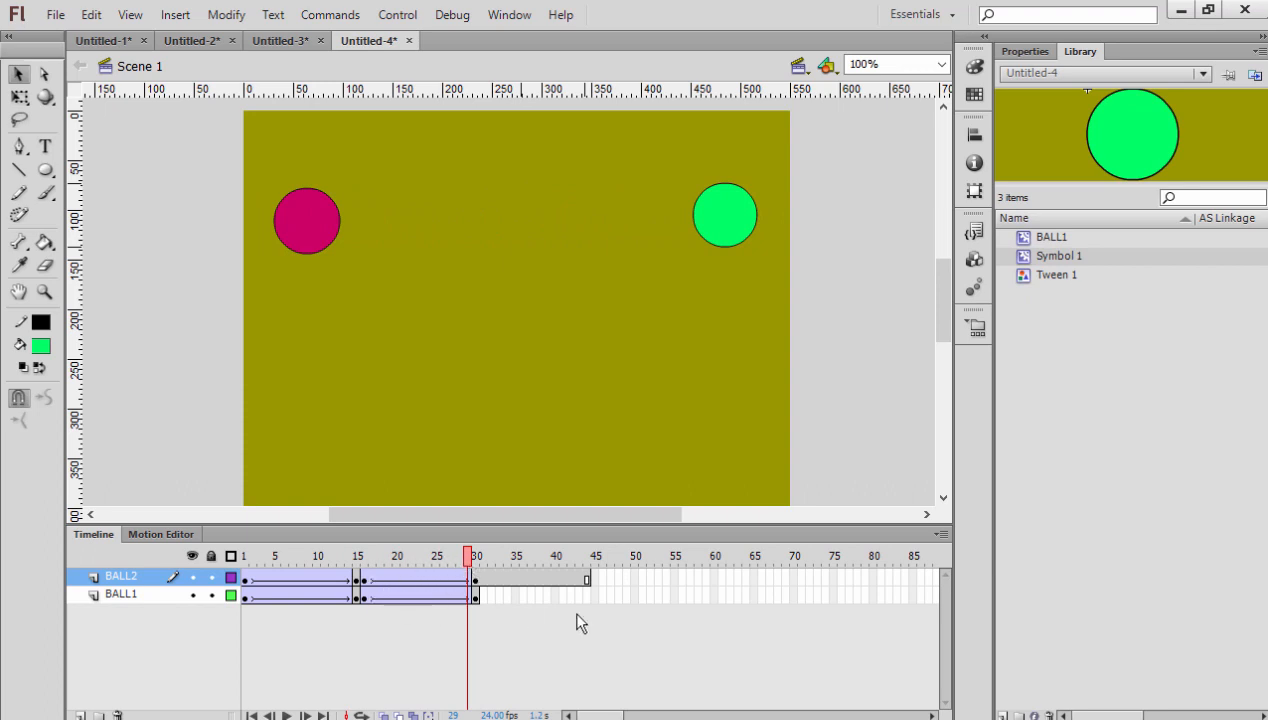
# - Remove the surplus frames after frame 30 from the BALL2 layer
pyautogui.moveTo(598, 586); pyautogui.dragTo(487, 594)
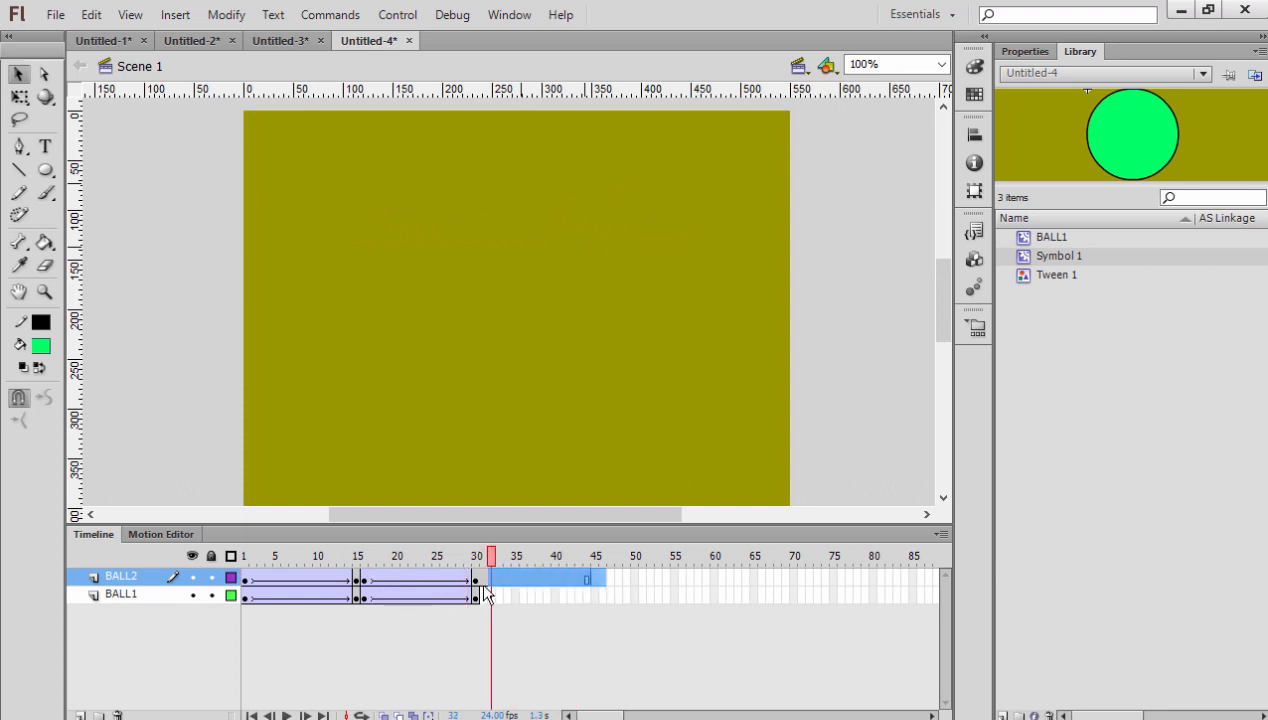
pyautogui.rightClick(503, 580)
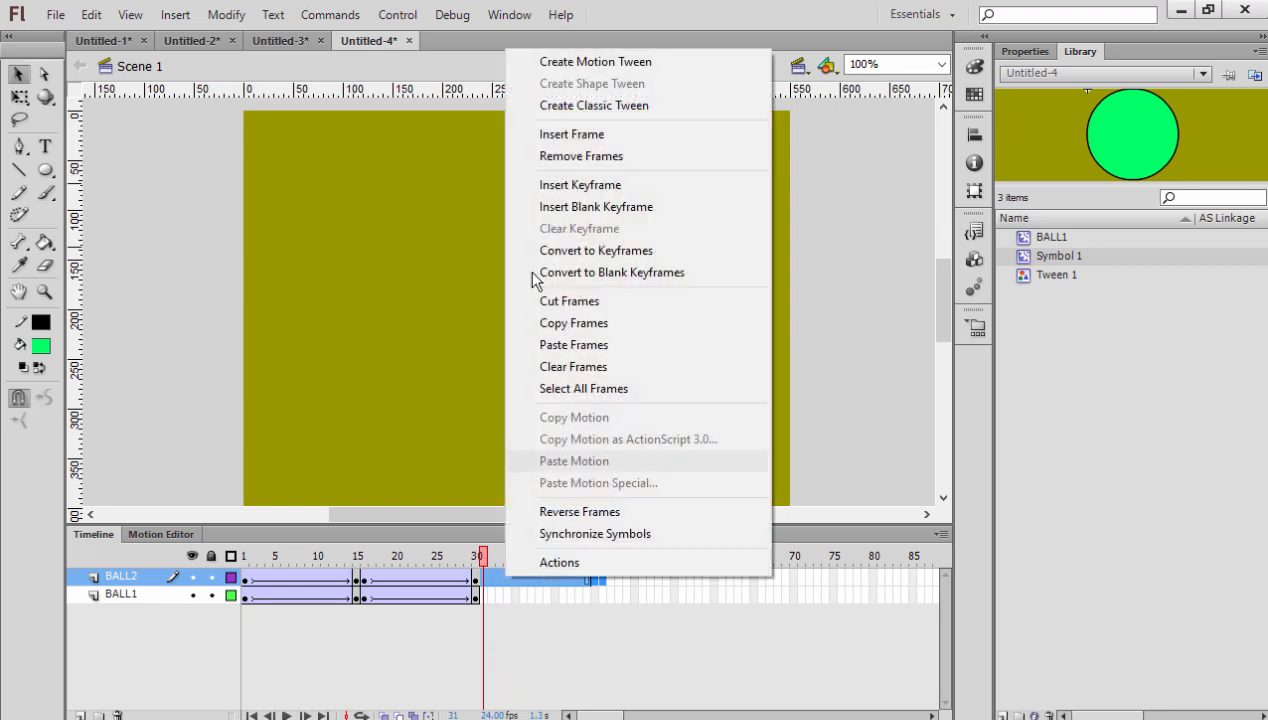
pyautogui.click(579, 158)
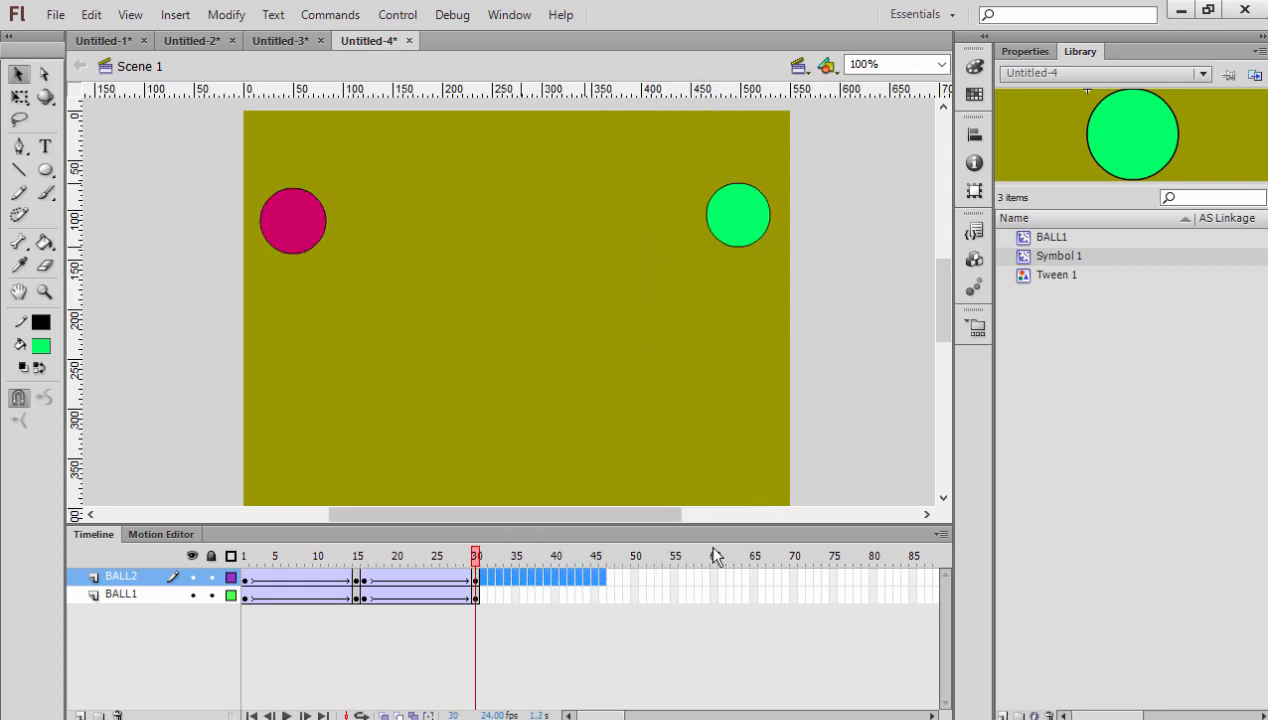
# - Play the timeline and test the movie to check the two-ball animation
pyautogui.click(699, 580)
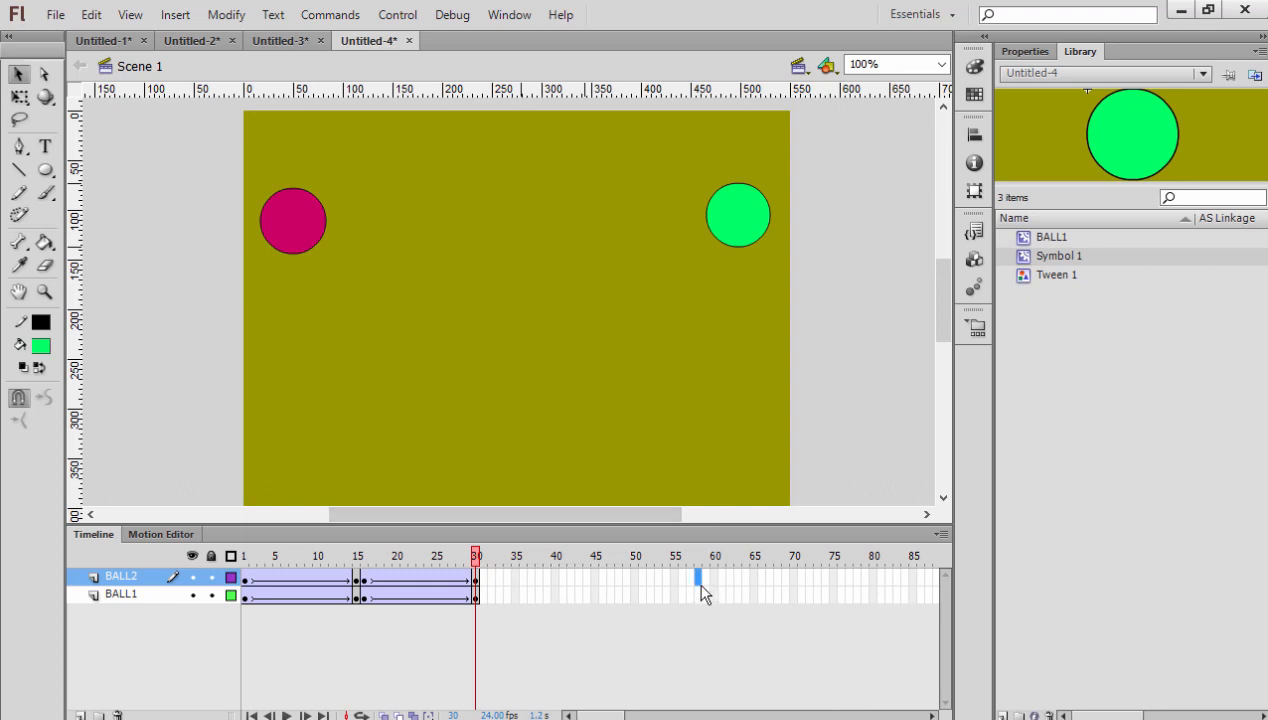
pyautogui.press('Return')
pyautogui.hotkey('ctrl', 'Return')
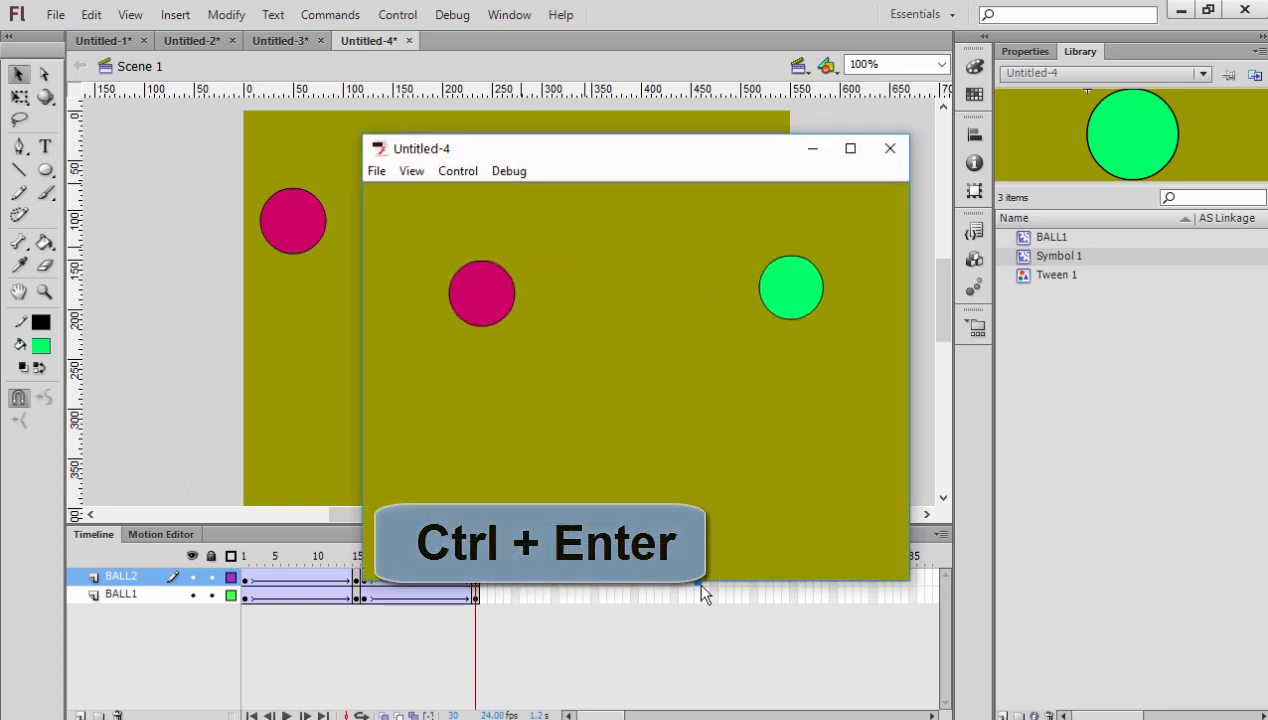